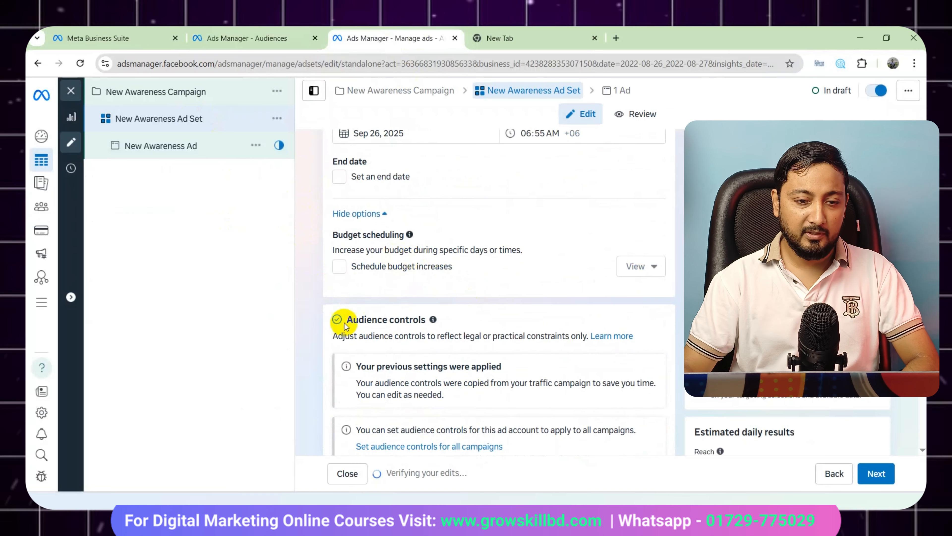
Show the additional options under the ad set's audience controls and open the minimum age setting for editing.
{"action": "scroll", "coordinate": [430, 298], "scroll_direction": "down", "scroll_amount": 4}
{"action": "scroll", "coordinate": [430, 298], "scroll_direction": "down", "scroll_amount": 4}
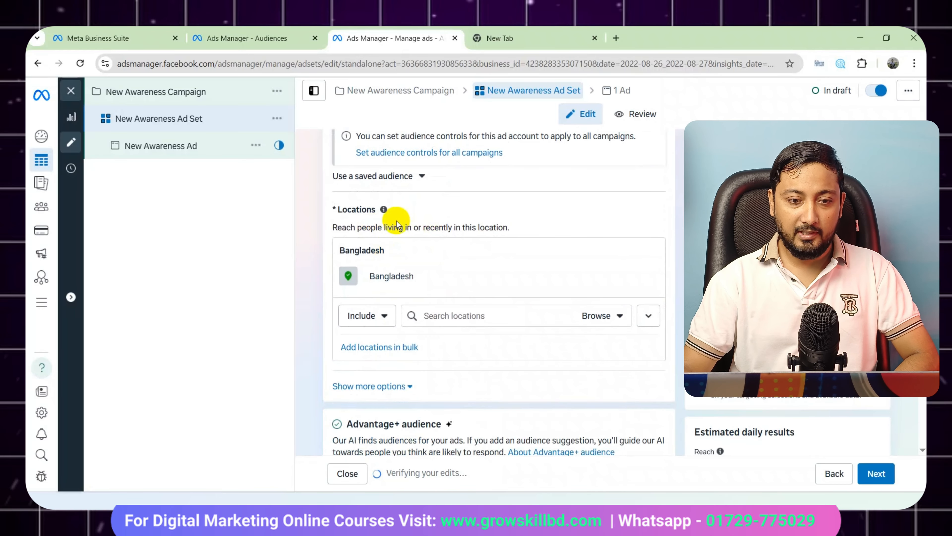
{"action": "left_click", "coordinate": [435, 310]}
{"action": "scroll", "coordinate": [440, 300], "scroll_direction": "down", "scroll_amount": 3}
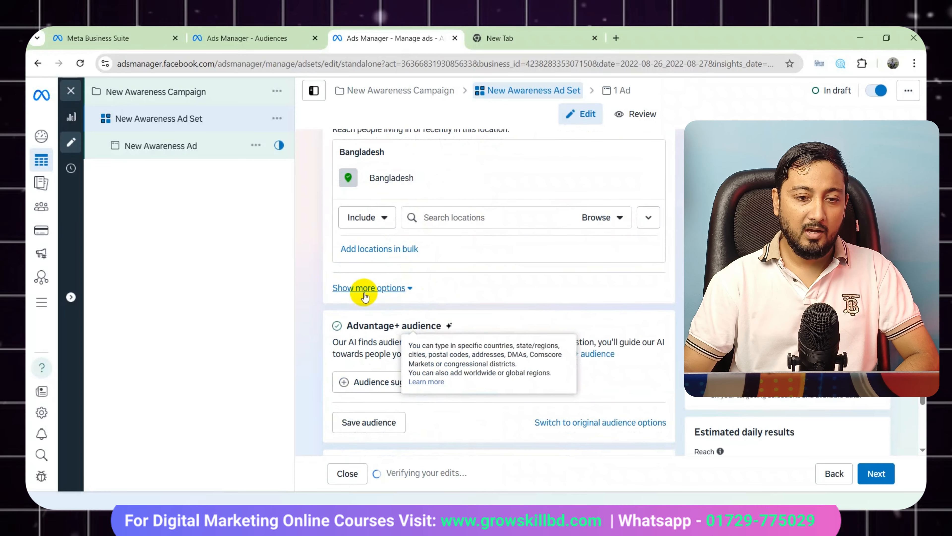
{"action": "left_click", "coordinate": [374, 287]}
{"action": "scroll", "coordinate": [376, 291], "scroll_direction": "down", "scroll_amount": 3}
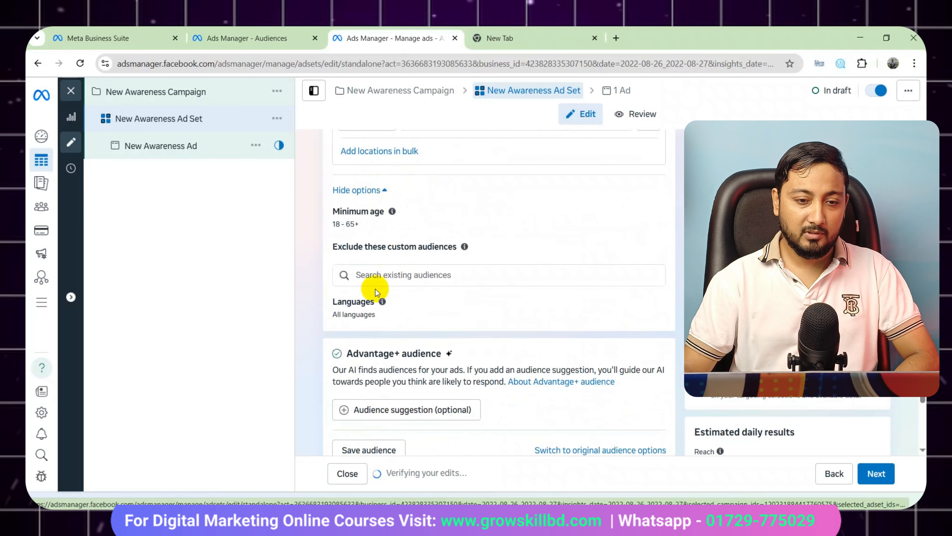
{"action": "left_click", "coordinate": [381, 232]}
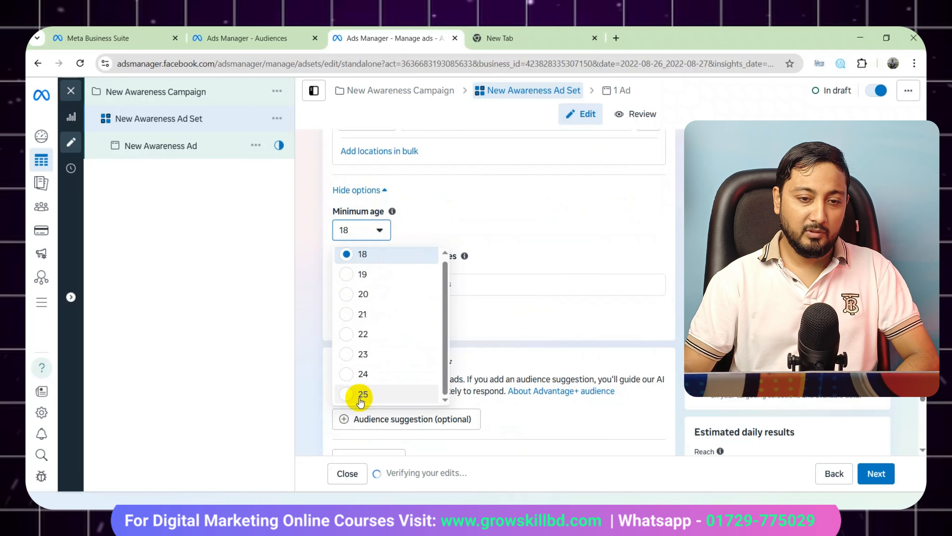
{"action": "left_click", "coordinate": [461, 223]}
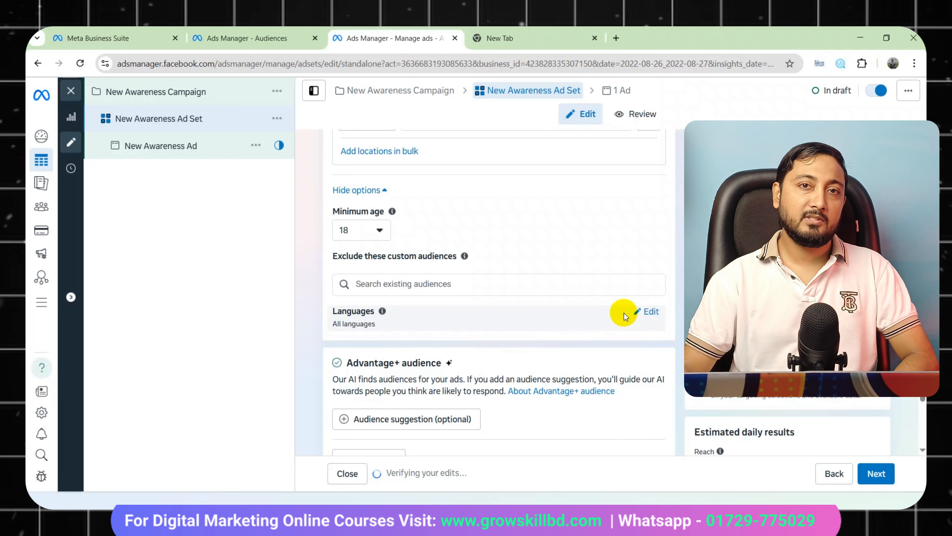
Add Romanian to the audience control languages and remove it again.
{"action": "left_click", "coordinate": [652, 311]}
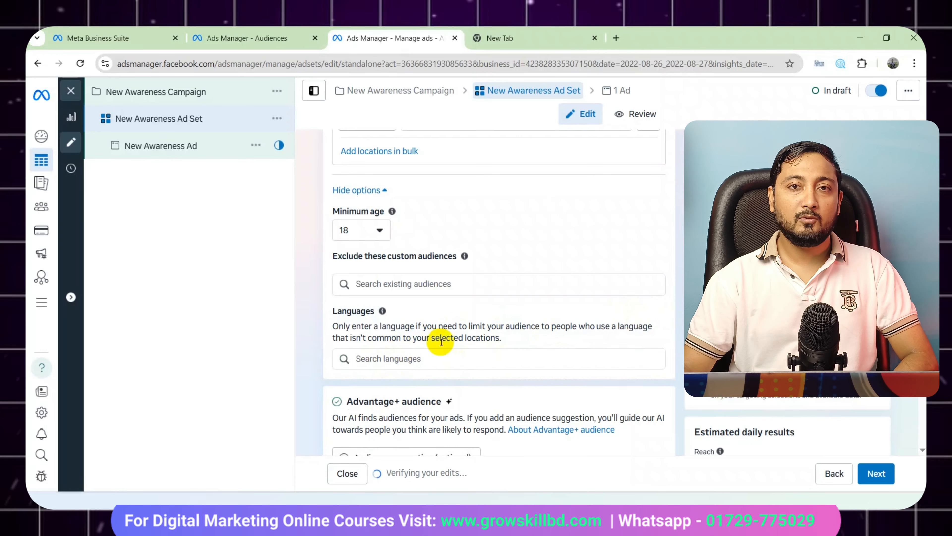
{"action": "left_click", "coordinate": [395, 358]}
{"action": "type", "text": "r"}
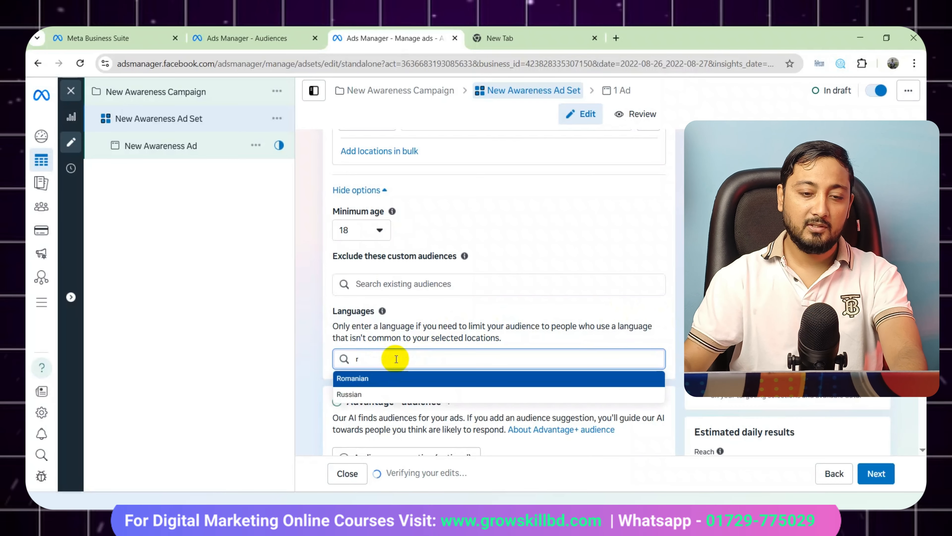
{"action": "left_click", "coordinate": [371, 378]}
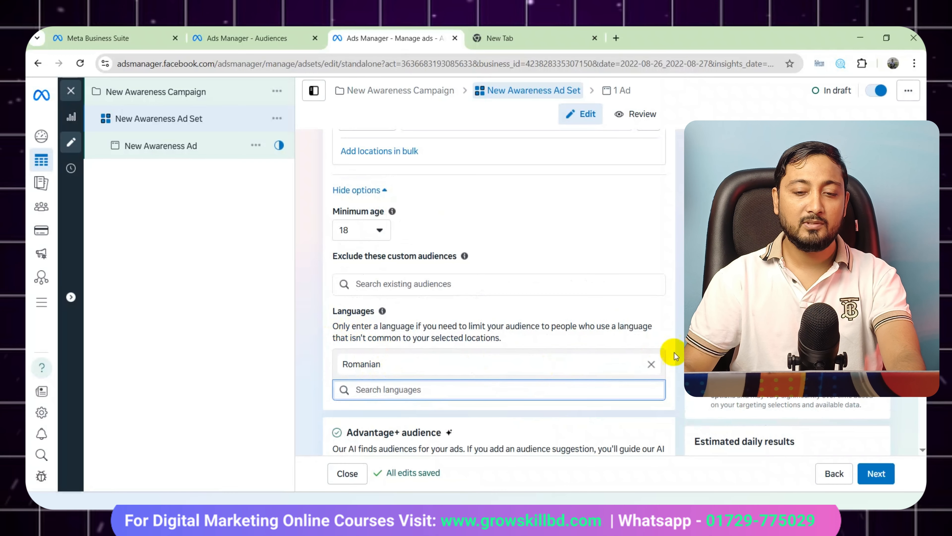
{"action": "left_click", "coordinate": [651, 363]}
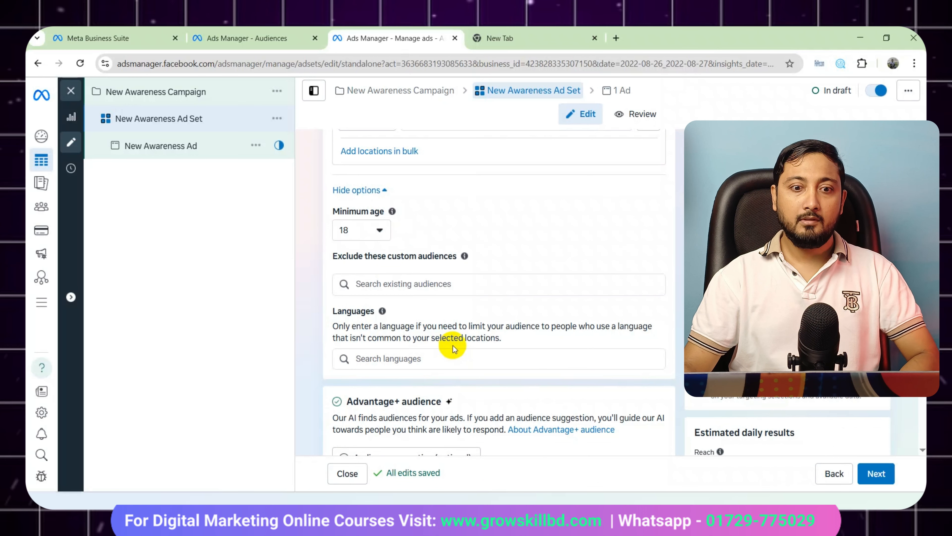
Expand the optional audience suggestion in the Advantage+ audience section.
{"action": "scroll", "coordinate": [453, 345], "scroll_direction": "up", "scroll_amount": 4}
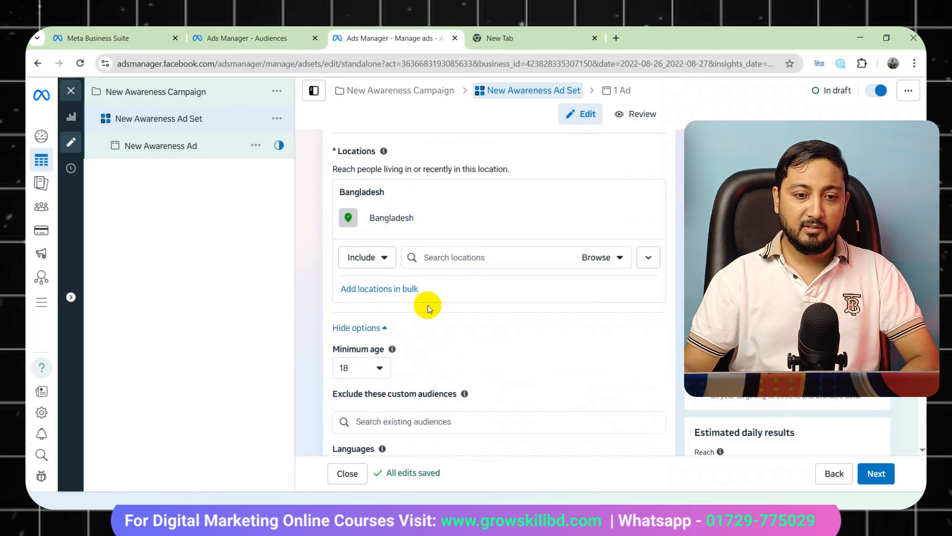
{"action": "scroll", "coordinate": [427, 307], "scroll_direction": "up", "scroll_amount": 2}
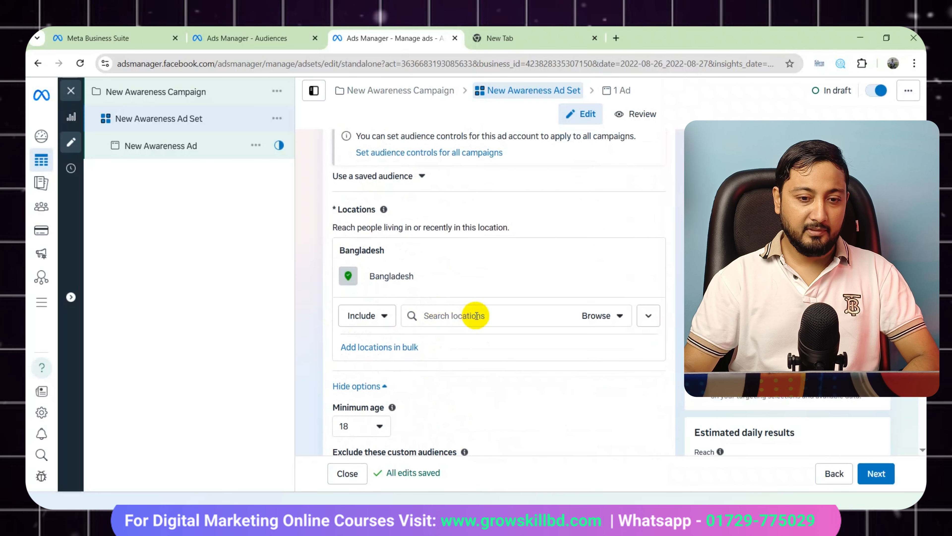
{"action": "scroll", "coordinate": [457, 316], "scroll_direction": "down", "scroll_amount": 3}
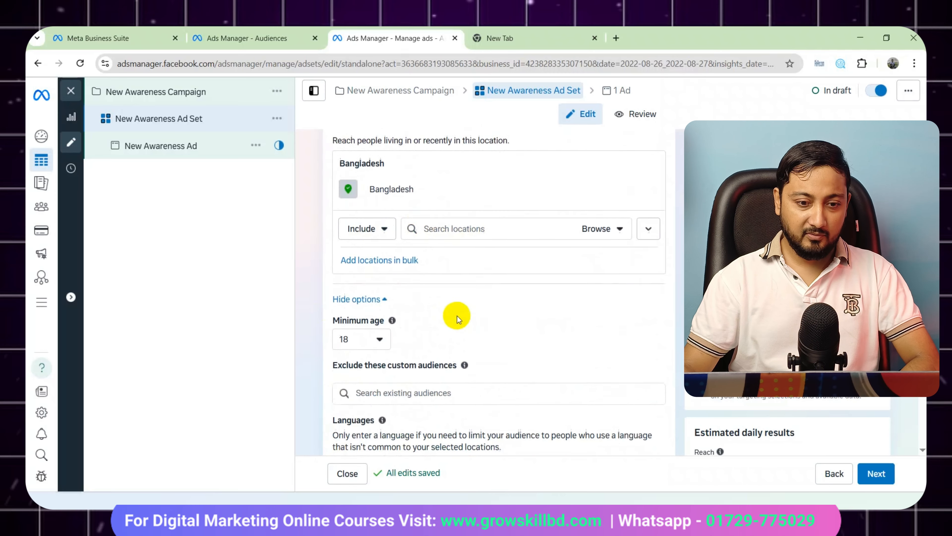
{"action": "scroll", "coordinate": [452, 317], "scroll_direction": "down", "scroll_amount": 3}
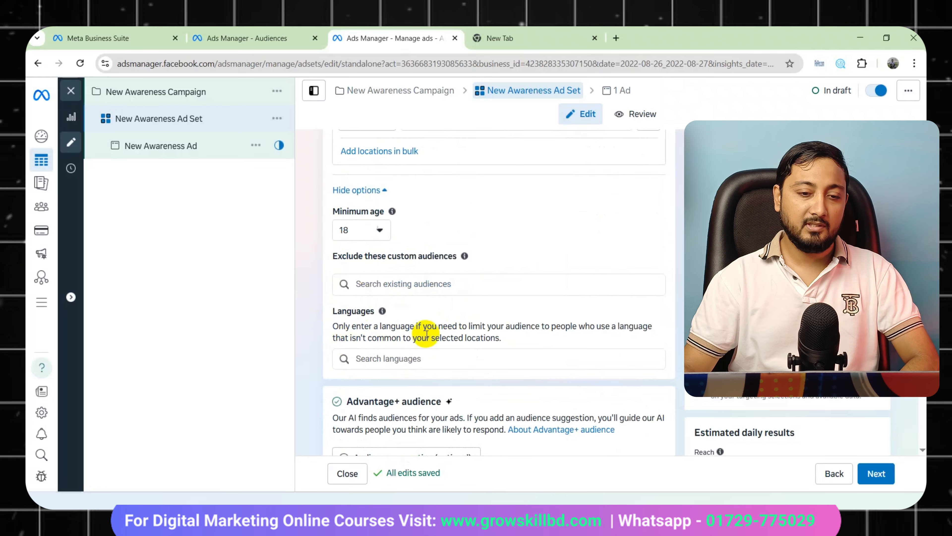
{"action": "scroll", "coordinate": [426, 334], "scroll_direction": "down", "scroll_amount": 5}
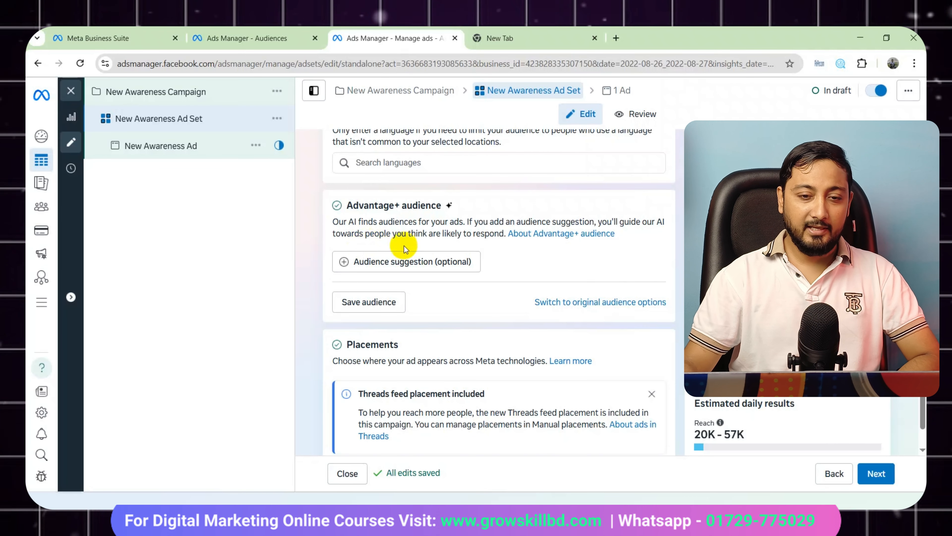
{"action": "left_click", "coordinate": [427, 269]}
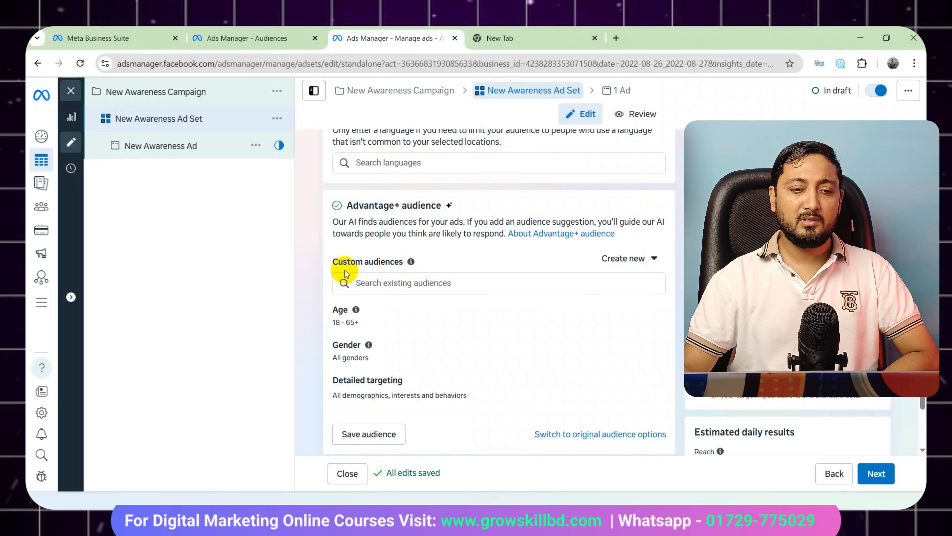
Open the age range and gender settings of the audience suggestion for editing.
{"action": "scroll", "coordinate": [430, 287], "scroll_direction": "up", "scroll_amount": 1}
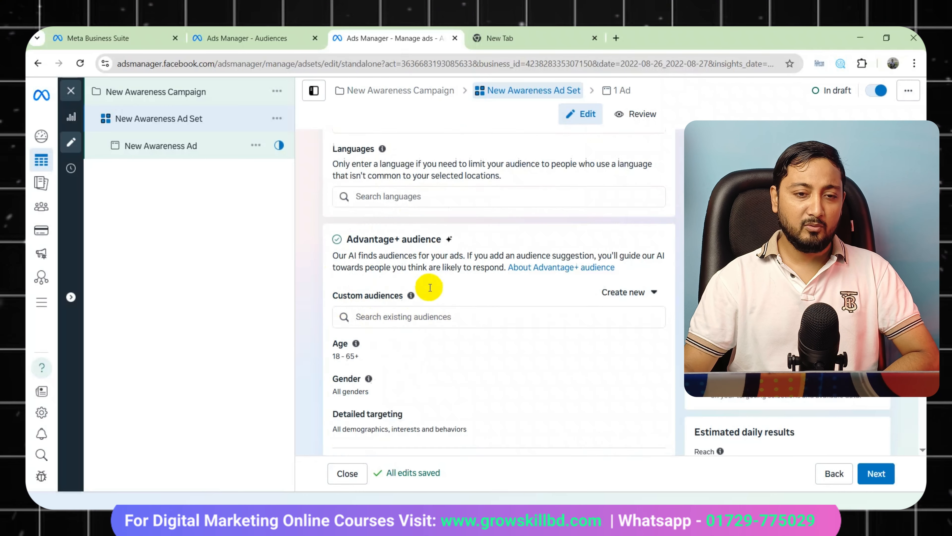
{"action": "scroll", "coordinate": [430, 287], "scroll_direction": "up", "scroll_amount": 4}
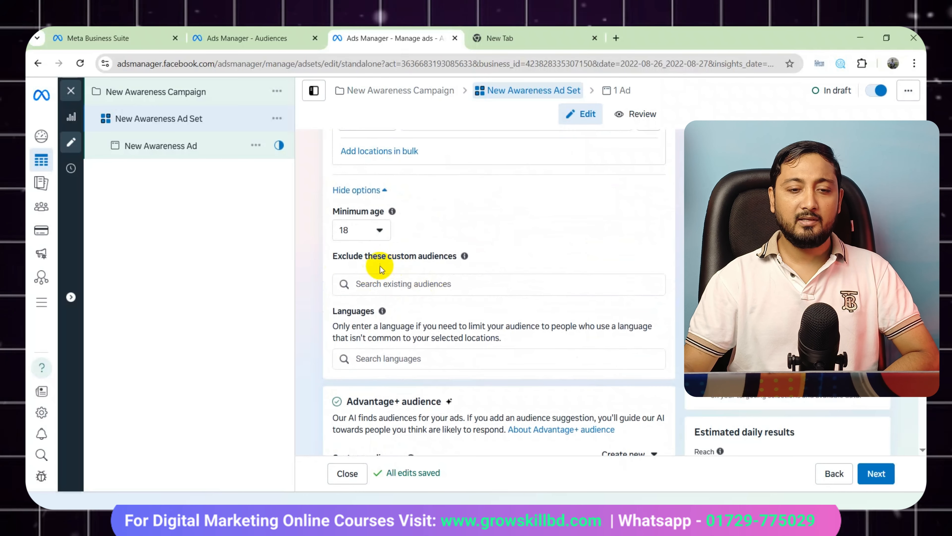
{"action": "scroll", "coordinate": [453, 257], "scroll_direction": "down", "scroll_amount": 5}
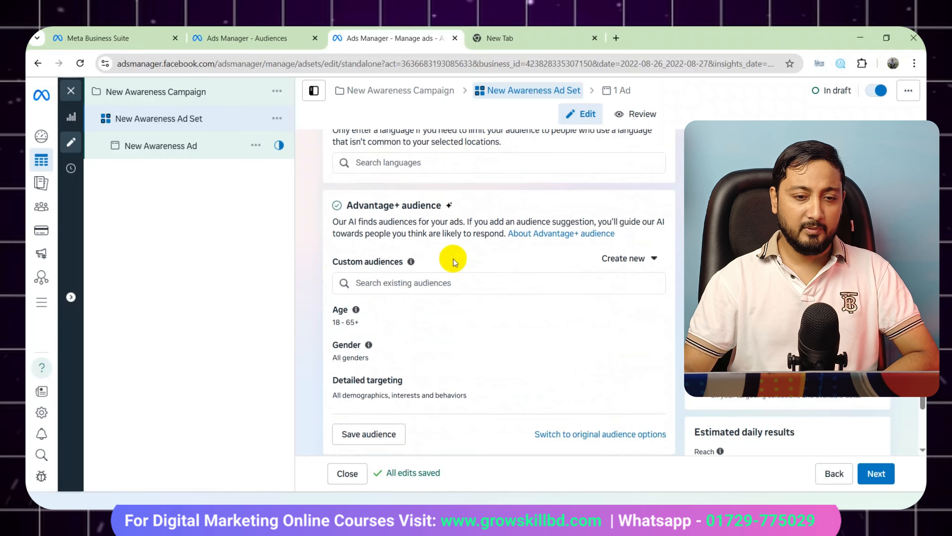
{"action": "scroll", "coordinate": [453, 259], "scroll_direction": "down", "scroll_amount": 3}
{"action": "left_click", "coordinate": [446, 227]}
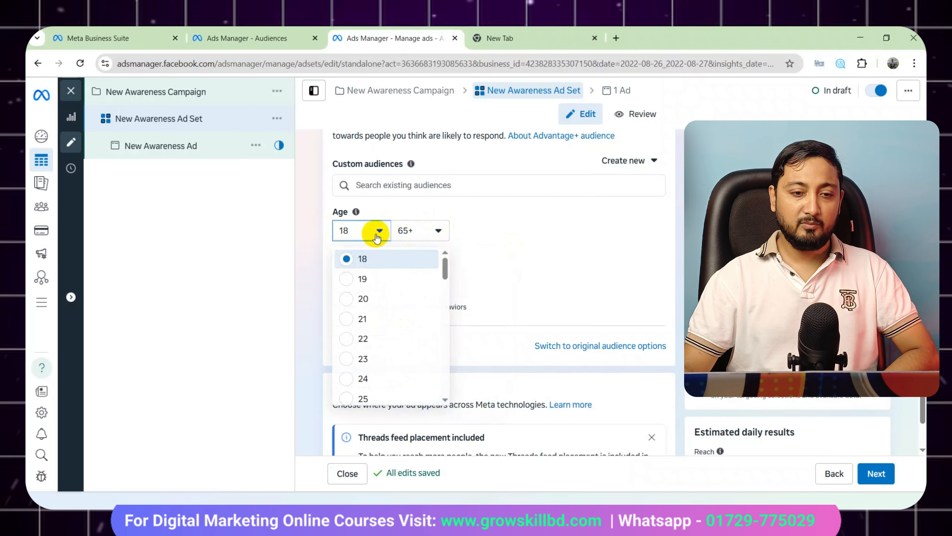
{"action": "left_click", "coordinate": [366, 235]}
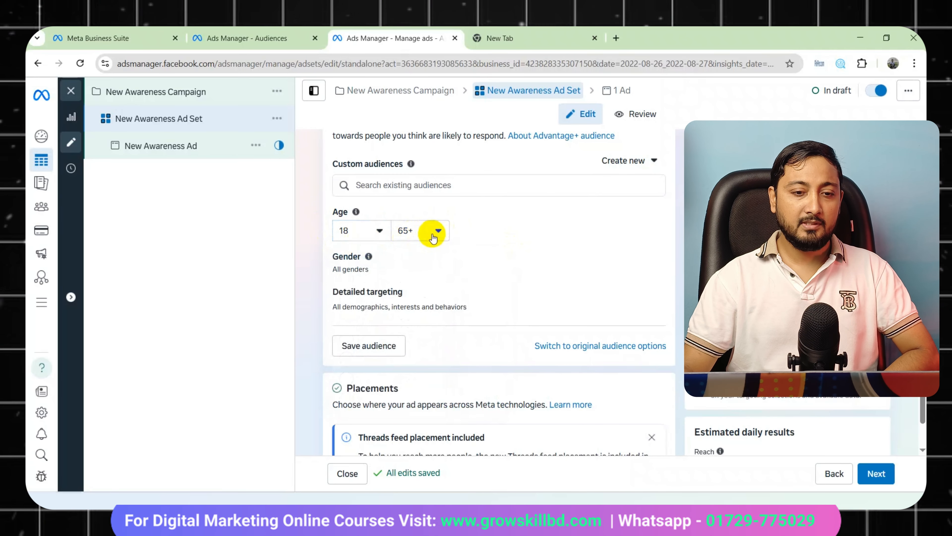
{"action": "left_click", "coordinate": [634, 261]}
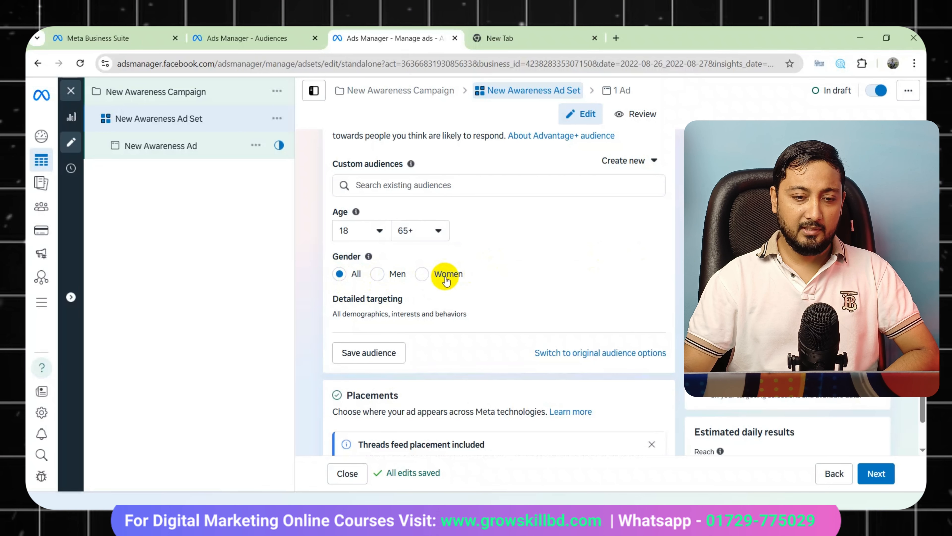
Browse the demographics in detailed targeting and add Parents (up to 12 months) from the All parents category.
{"action": "scroll", "coordinate": [446, 280], "scroll_direction": "down", "scroll_amount": 3}
{"action": "mouse_move", "coordinate": [419, 213]}
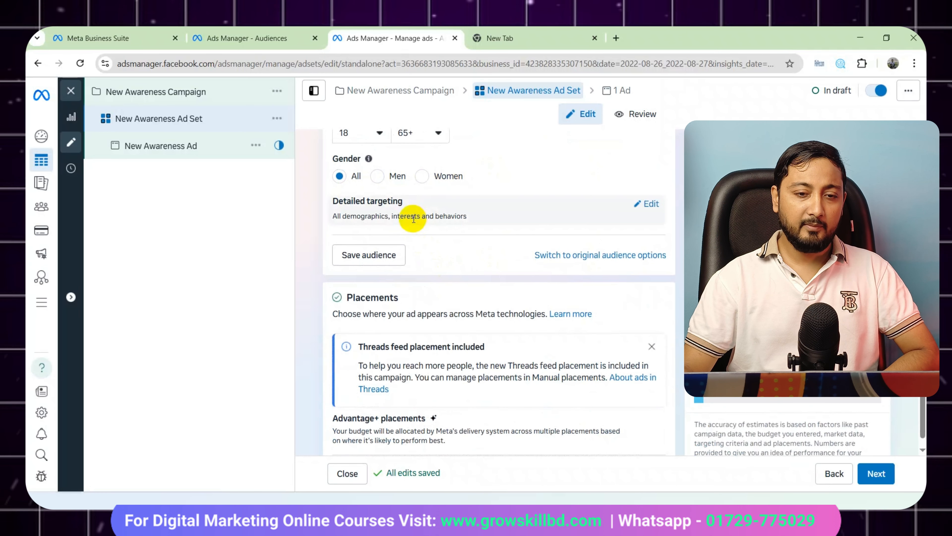
{"action": "left_click", "coordinate": [649, 206]}
{"action": "left_click", "coordinate": [642, 233]}
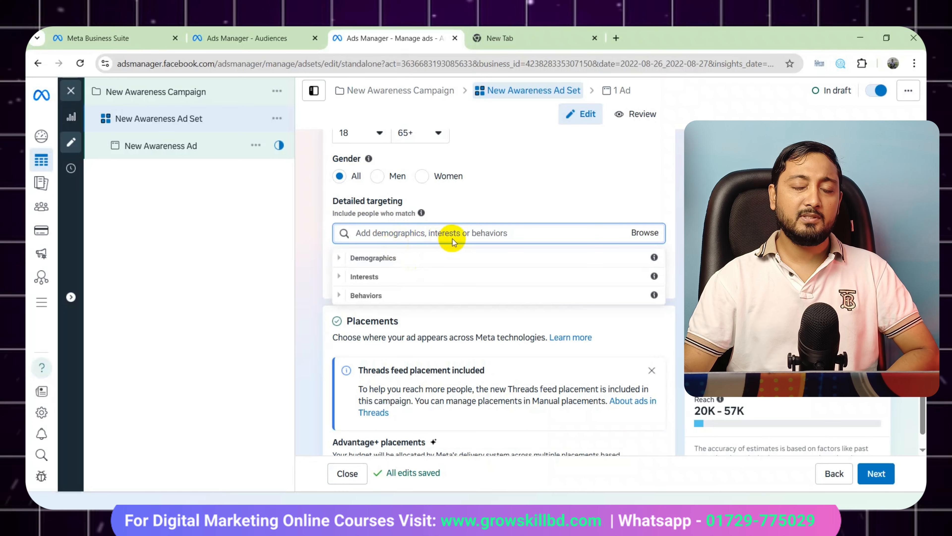
{"action": "left_click", "coordinate": [339, 258]}
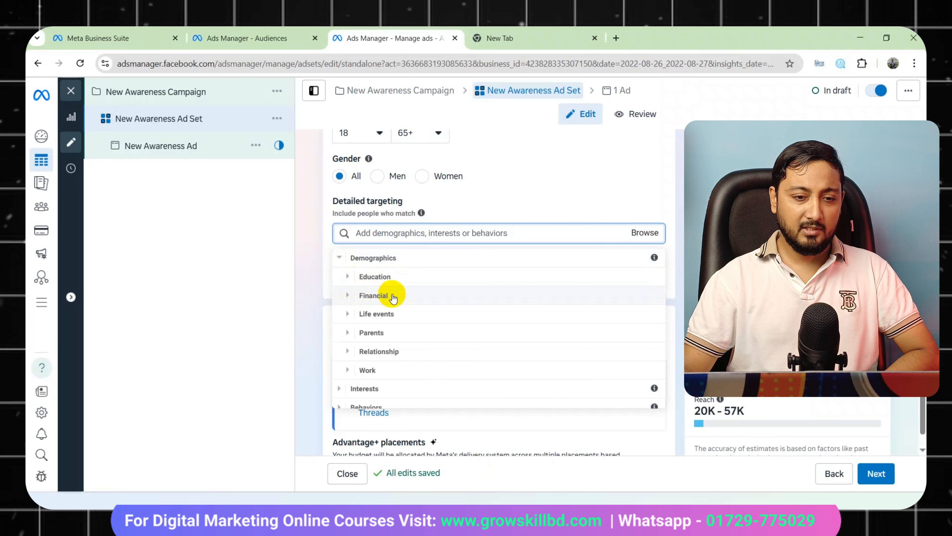
{"action": "left_click", "coordinate": [345, 313]}
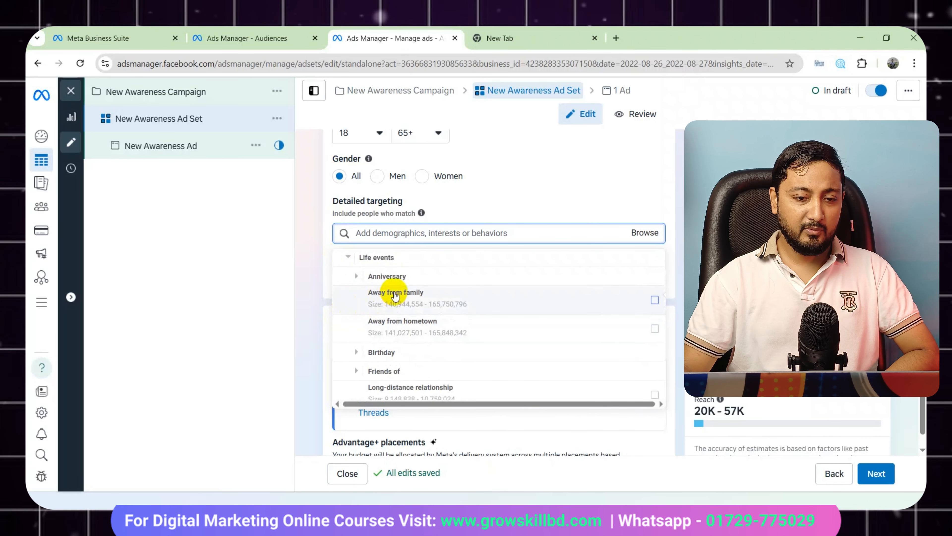
{"action": "scroll", "coordinate": [434, 339], "scroll_direction": "down", "scroll_amount": 5}
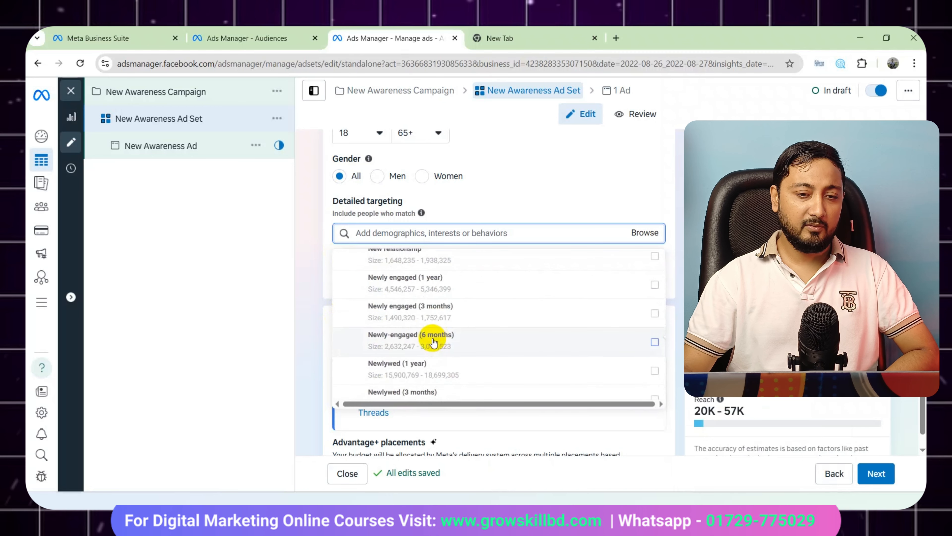
{"action": "scroll", "coordinate": [434, 341], "scroll_direction": "down", "scroll_amount": 5}
{"action": "left_click", "coordinate": [350, 322]}
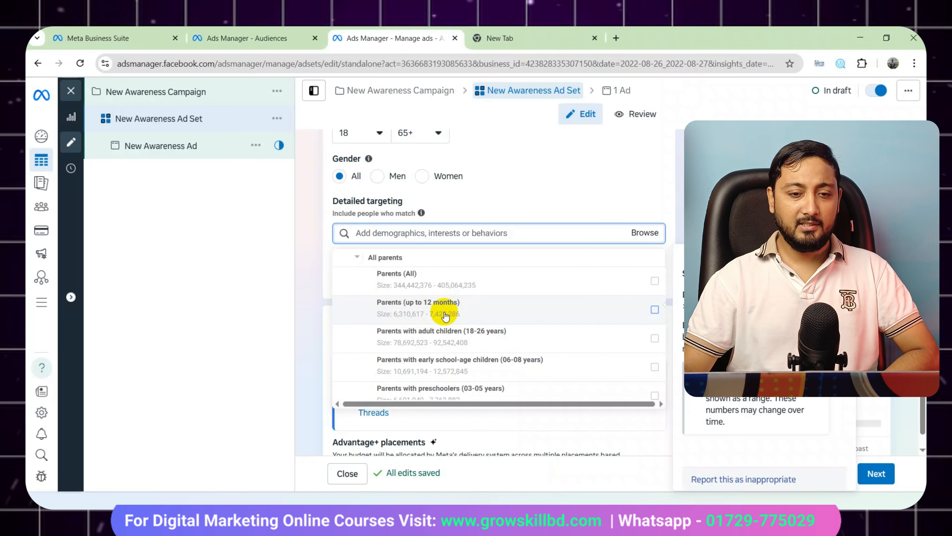
{"action": "left_click", "coordinate": [400, 315]}
{"action": "left_click", "coordinate": [510, 207]}
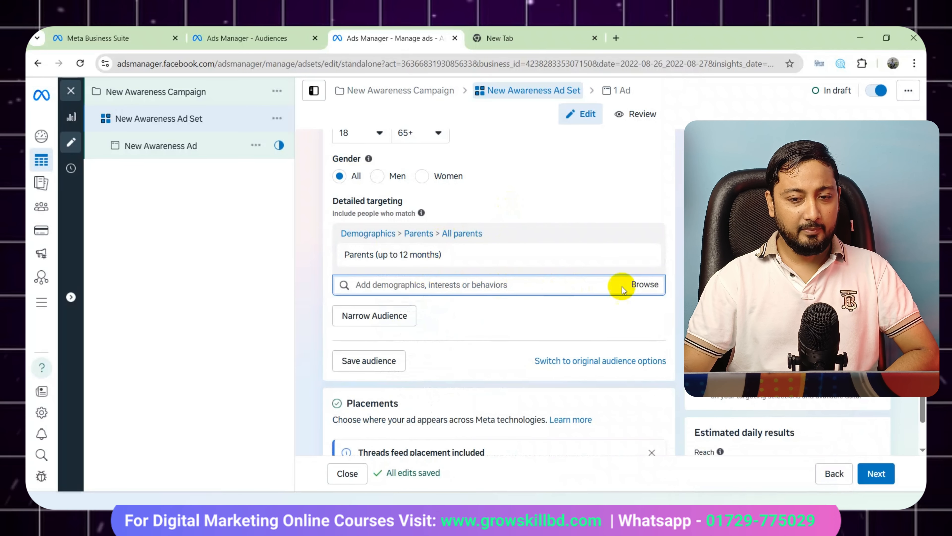
Add the suggested Engaged Shoppers and Parents with toddlers (01-02 years) segments to the detailed targeting.
{"action": "left_click", "coordinate": [435, 285]}
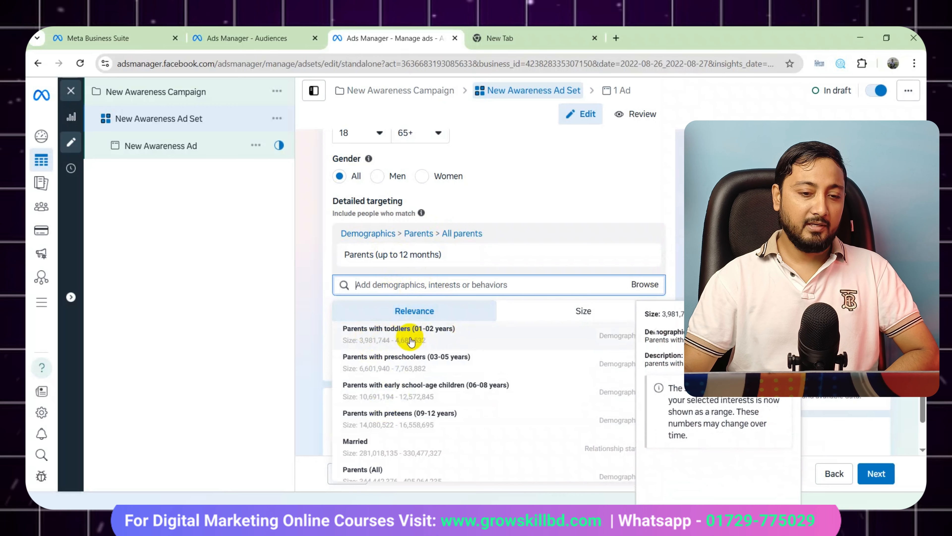
{"action": "scroll", "coordinate": [393, 414], "scroll_direction": "down", "scroll_amount": 4}
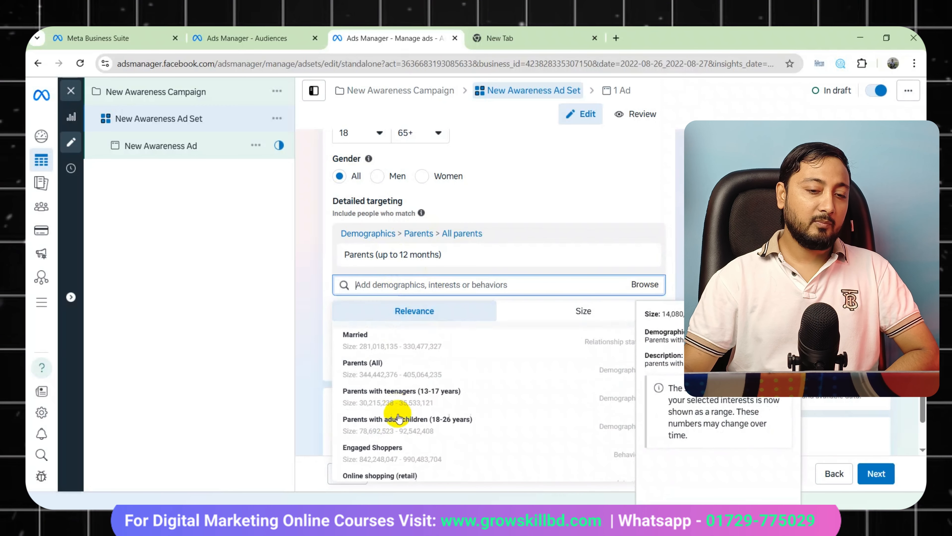
{"action": "scroll", "coordinate": [382, 400], "scroll_direction": "up", "scroll_amount": 3}
{"action": "scroll", "coordinate": [371, 399], "scroll_direction": "down", "scroll_amount": 3}
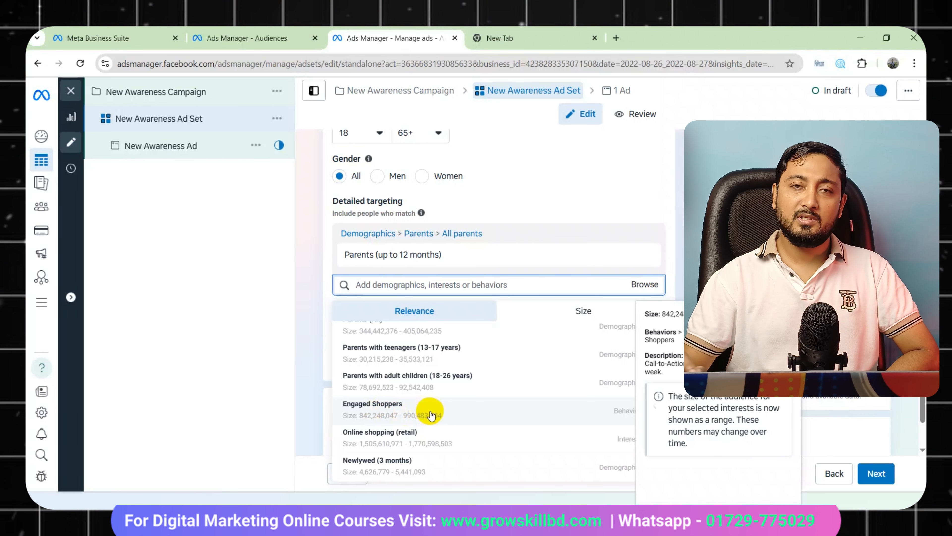
{"action": "left_click", "coordinate": [395, 413]}
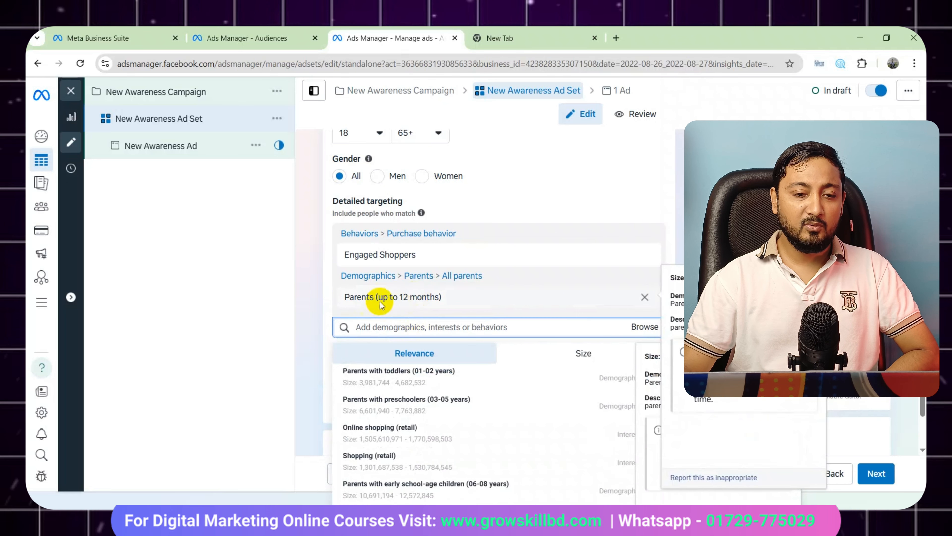
{"action": "left_click", "coordinate": [390, 380]}
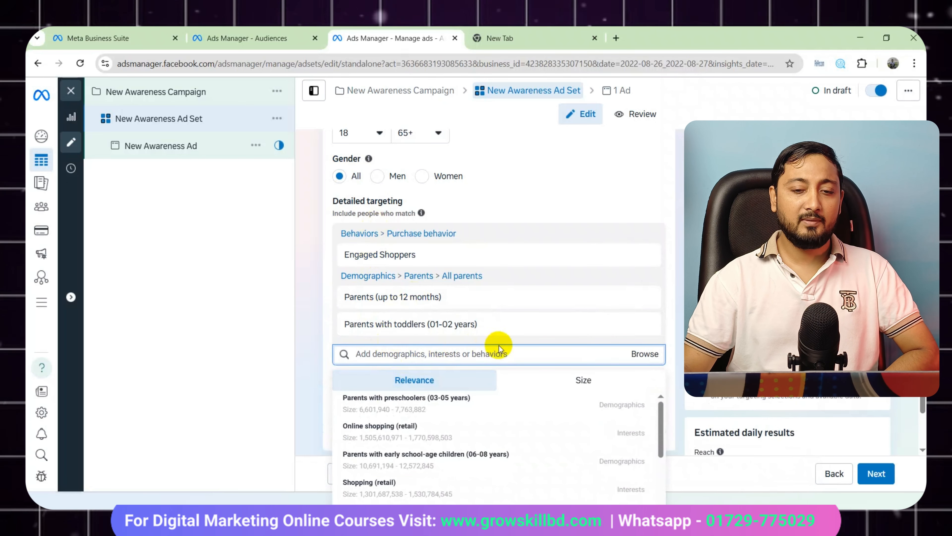
{"action": "scroll", "coordinate": [495, 347], "scroll_direction": "down", "scroll_amount": 3}
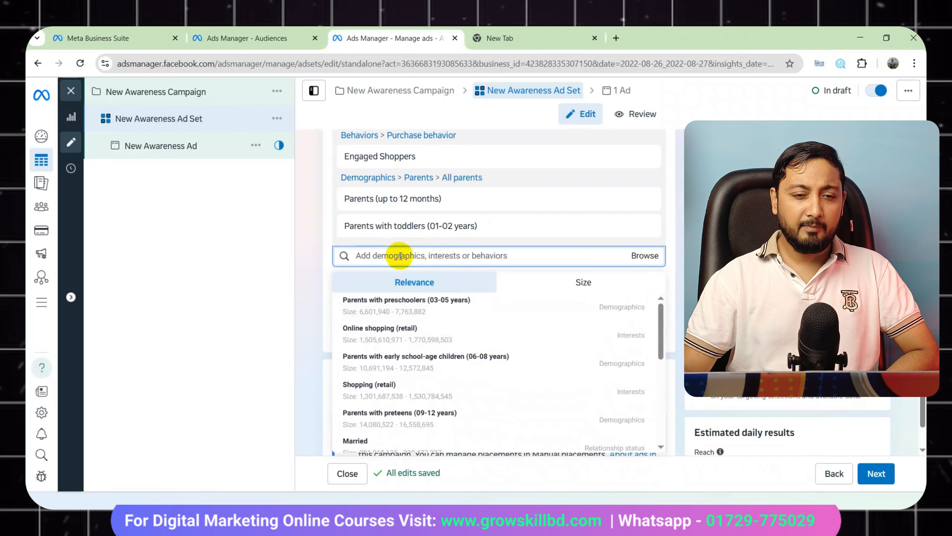
{"action": "left_click", "coordinate": [388, 257]}
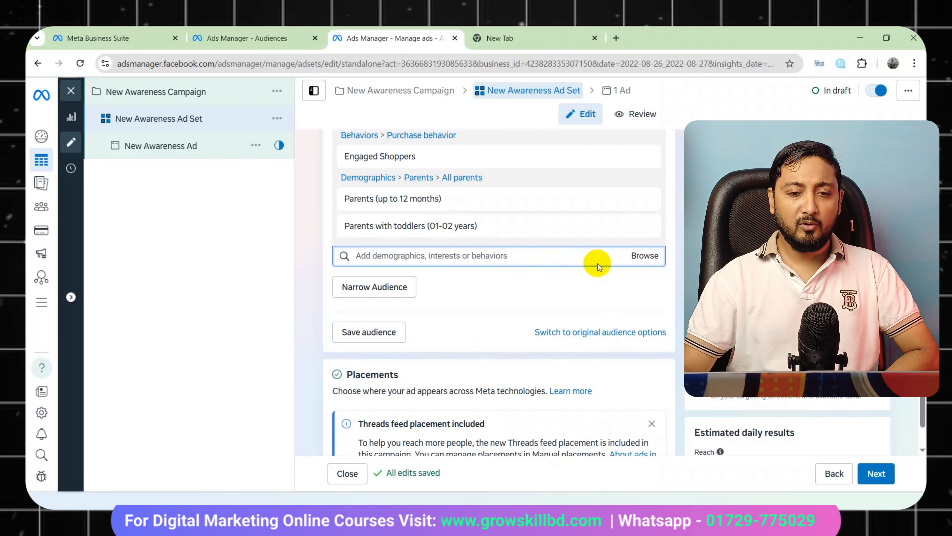
Narrow the detailed targeting with a must-also-match condition and review the shopper and parent segments already included.
{"action": "left_click", "coordinate": [402, 290]}
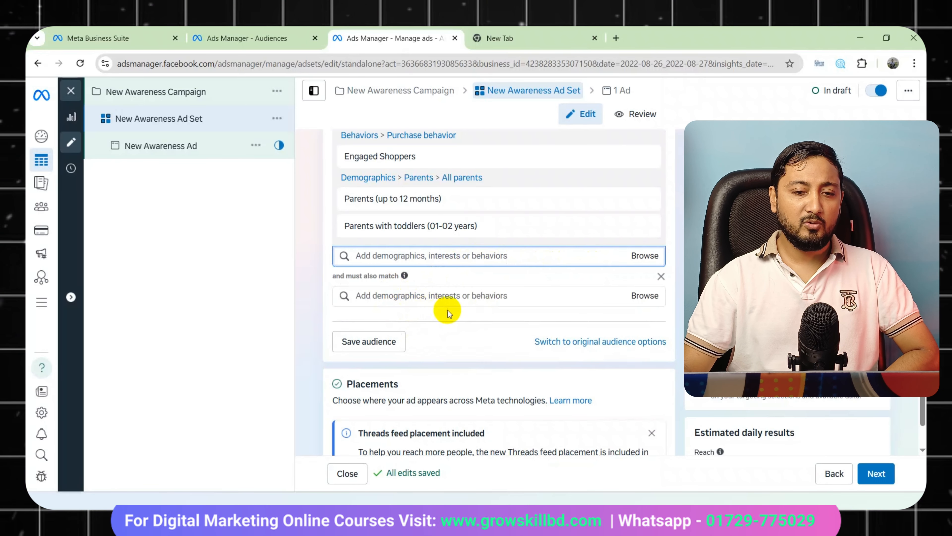
{"action": "scroll", "coordinate": [454, 310], "scroll_direction": "up", "scroll_amount": 3}
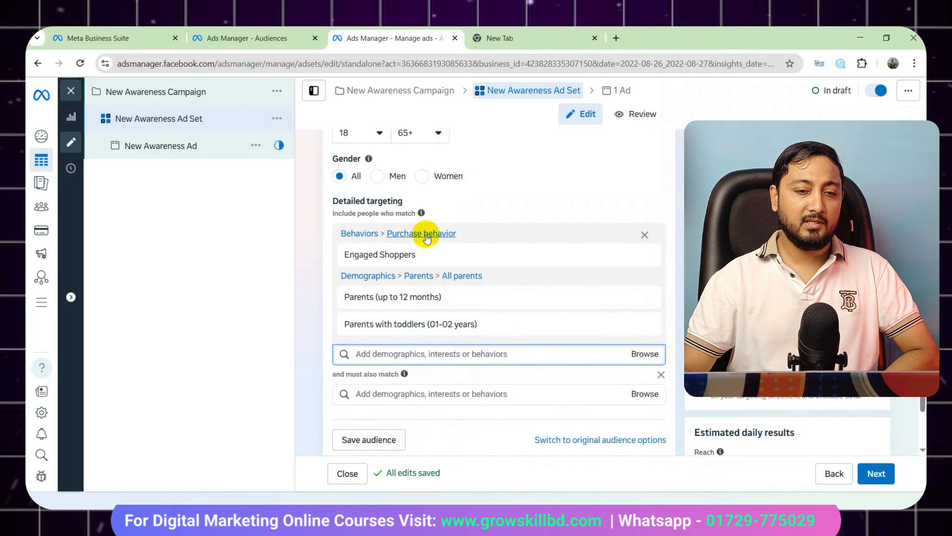
{"action": "mouse_move", "coordinate": [397, 299]}
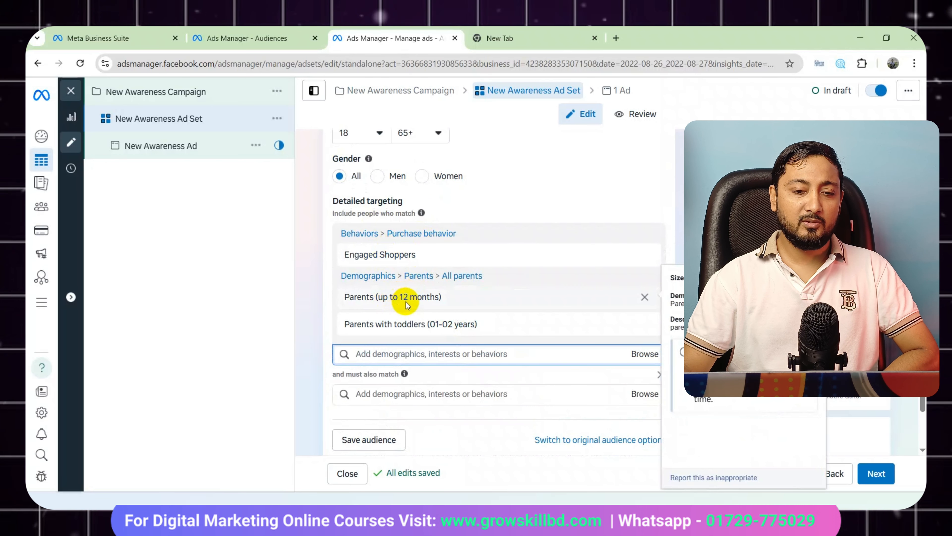
{"action": "mouse_move", "coordinate": [387, 326]}
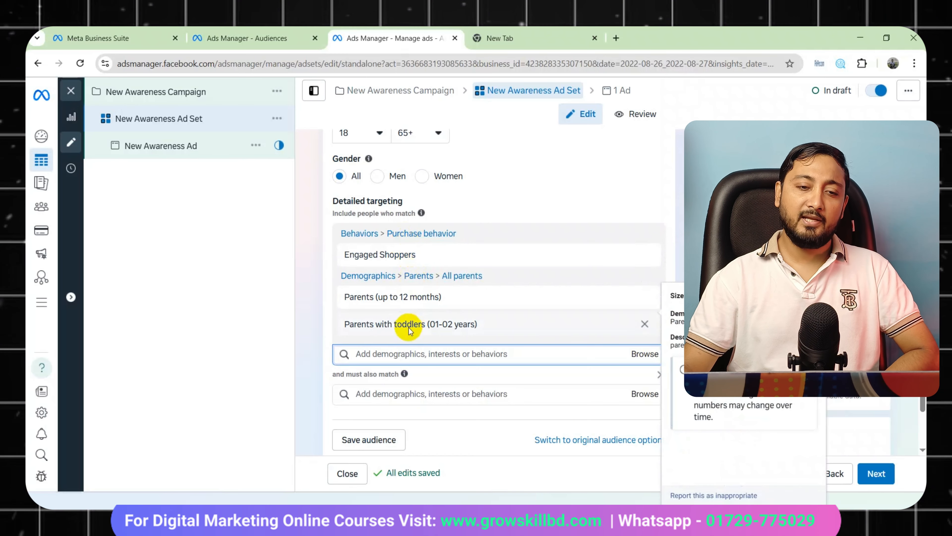
{"action": "scroll", "coordinate": [436, 323], "scroll_direction": "down", "scroll_amount": 5}
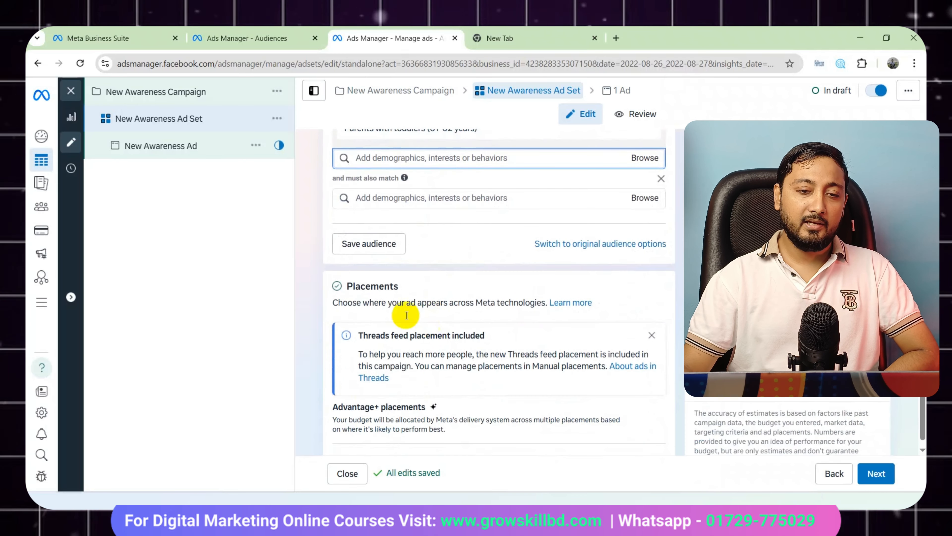
{"action": "scroll", "coordinate": [384, 225], "scroll_direction": "up", "scroll_amount": 2}
{"action": "scroll", "coordinate": [382, 243], "scroll_direction": "up", "scroll_amount": 1}
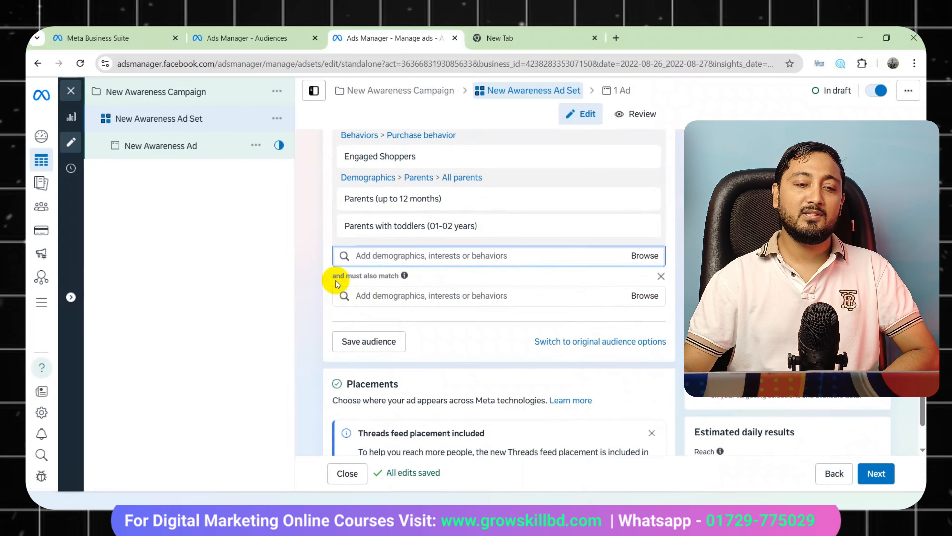
{"action": "scroll", "coordinate": [421, 302], "scroll_direction": "up", "scroll_amount": 3}
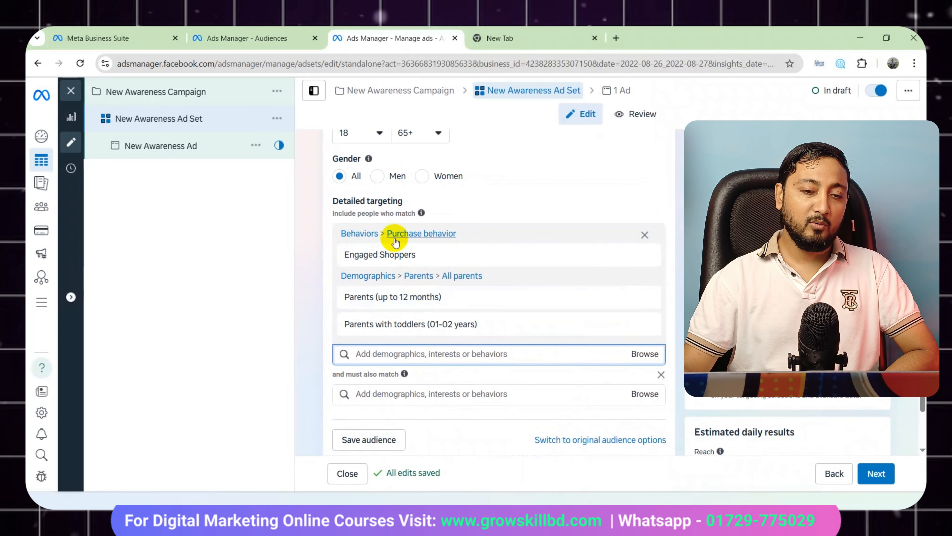
{"action": "scroll", "coordinate": [382, 300], "scroll_direction": "down", "scroll_amount": 3}
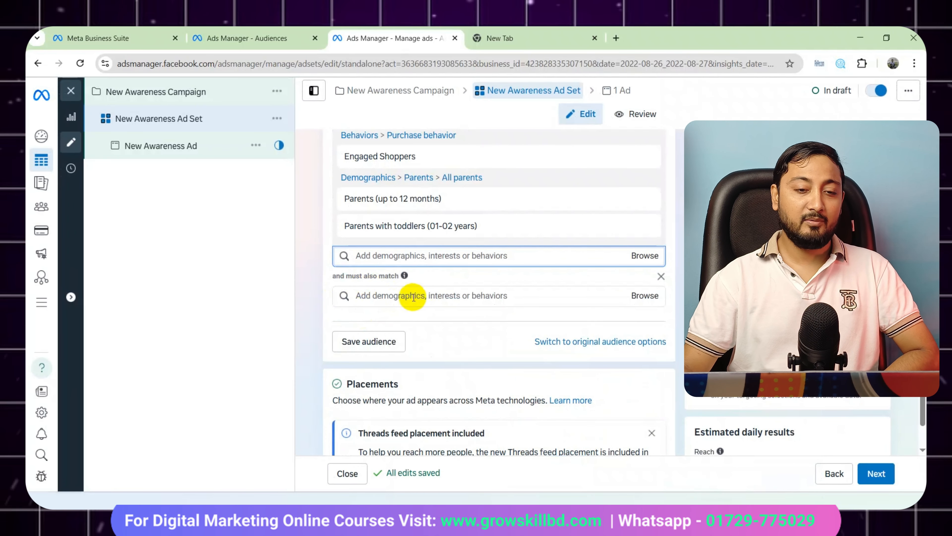
Search for dhaka in the must-also-match condition and add the Dhaka (place) interest.
{"action": "left_click", "coordinate": [394, 296]}
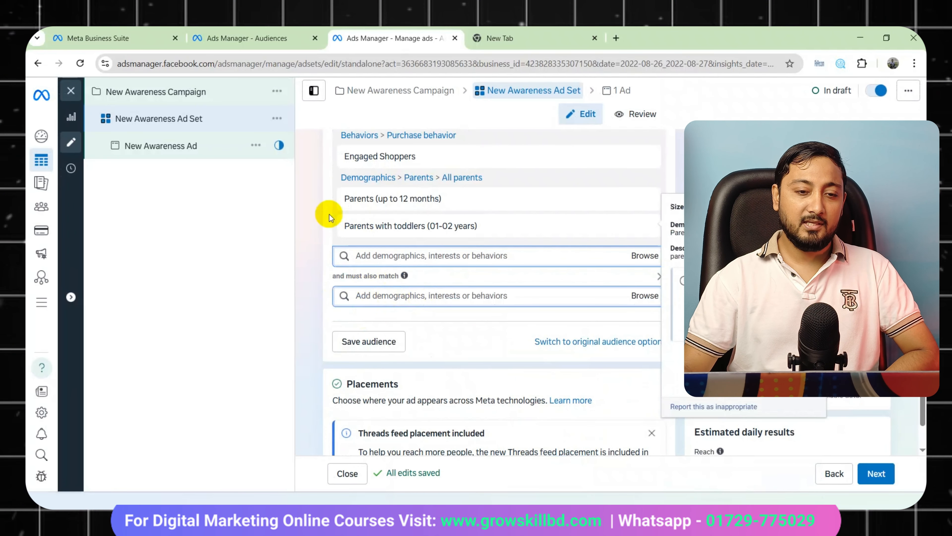
{"action": "scroll", "coordinate": [404, 212], "scroll_direction": "up", "scroll_amount": 3}
{"action": "scroll", "coordinate": [413, 263], "scroll_direction": "down", "scroll_amount": 3}
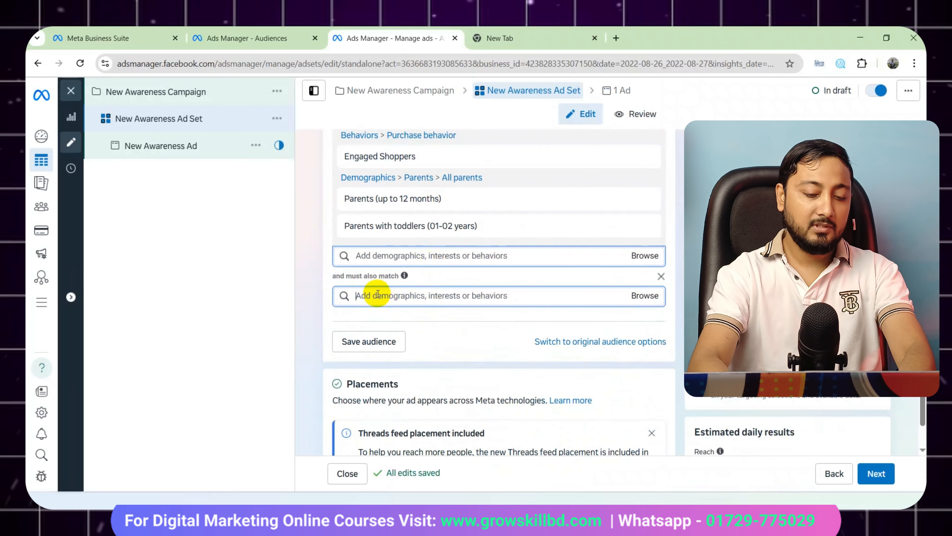
{"action": "type", "text": "dhaka"}
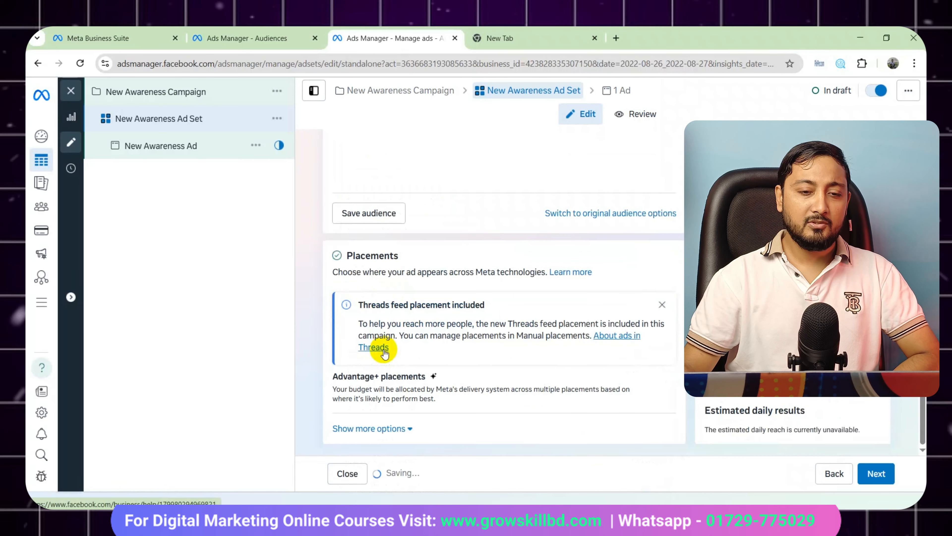
{"action": "scroll", "coordinate": [390, 337], "scroll_direction": "up", "scroll_amount": 7}
{"action": "scroll", "coordinate": [413, 323], "scroll_direction": "up", "scroll_amount": 5}
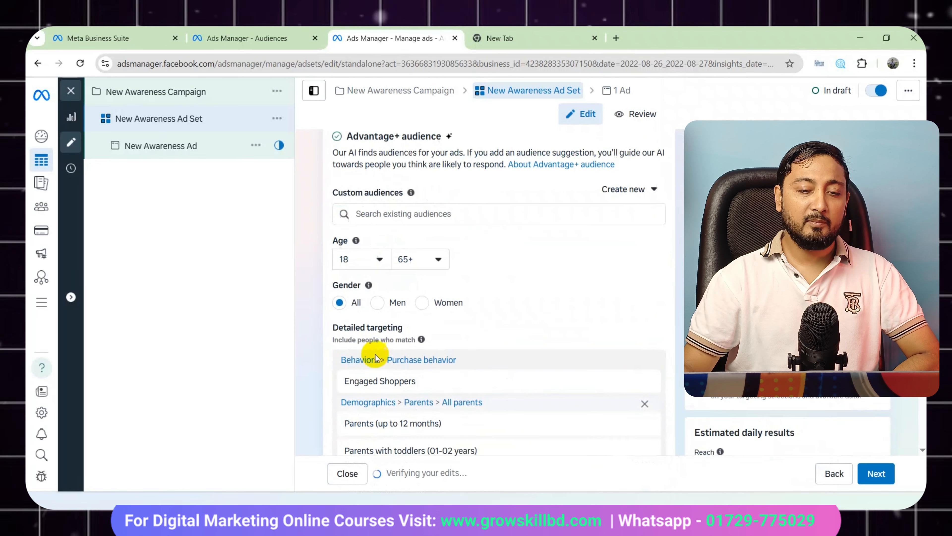
{"action": "scroll", "coordinate": [375, 367], "scroll_direction": "down", "scroll_amount": 8}
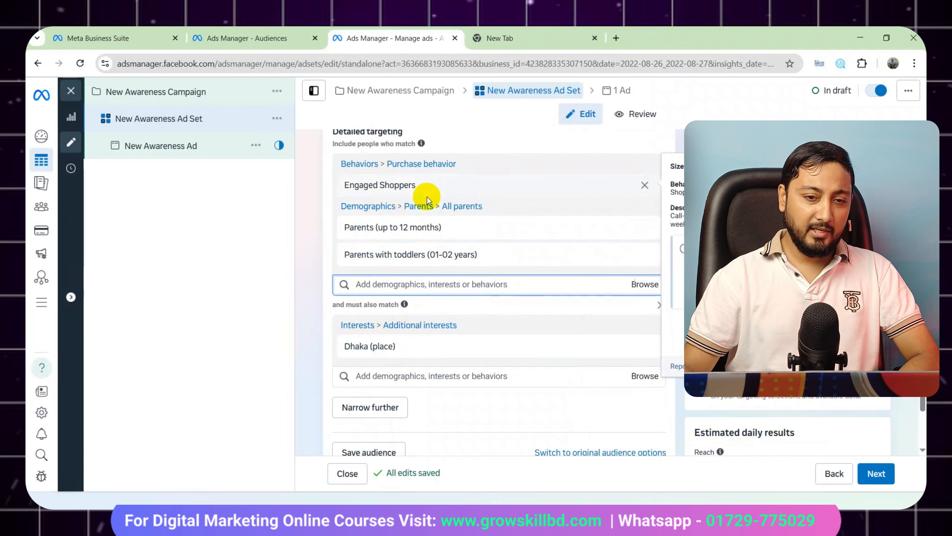
Examine the ad set's audience controls and Advantage+ audience suggestions, including the maximum age options and the location settings.
{"action": "scroll", "coordinate": [435, 285], "scroll_direction": "up", "scroll_amount": 5}
{"action": "scroll", "coordinate": [445, 311], "scroll_direction": "up", "scroll_amount": 4}
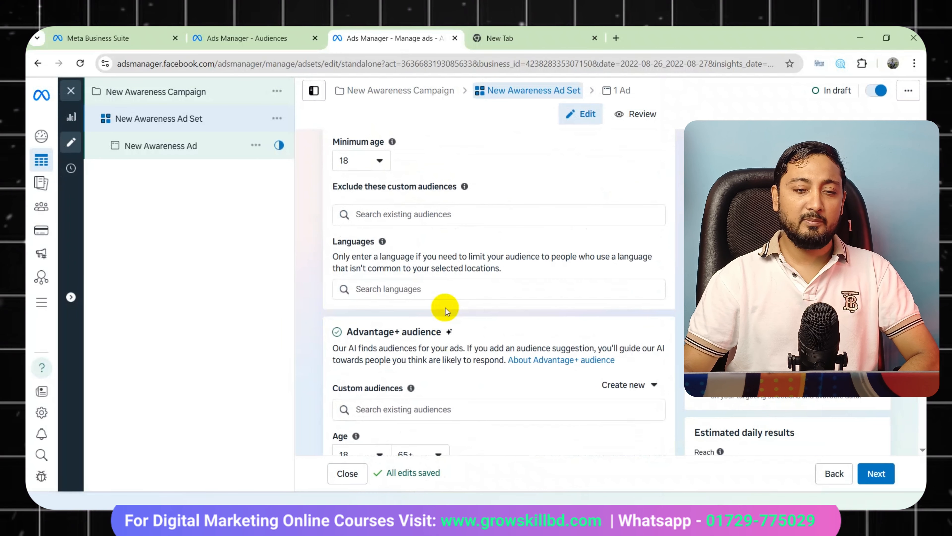
{"action": "scroll", "coordinate": [445, 307], "scroll_direction": "down", "scroll_amount": 5}
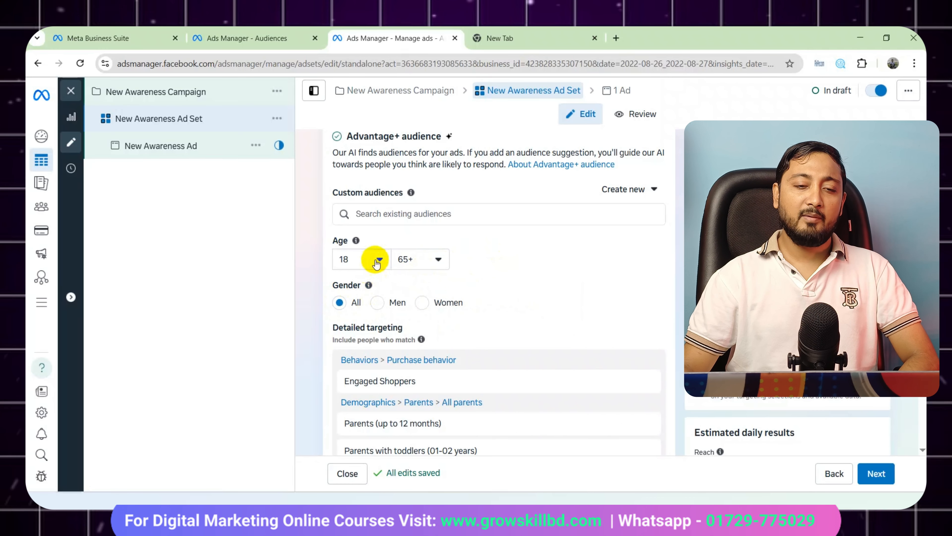
{"action": "left_click", "coordinate": [427, 259]}
{"action": "scroll", "coordinate": [439, 323], "scroll_direction": "up", "scroll_amount": 5}
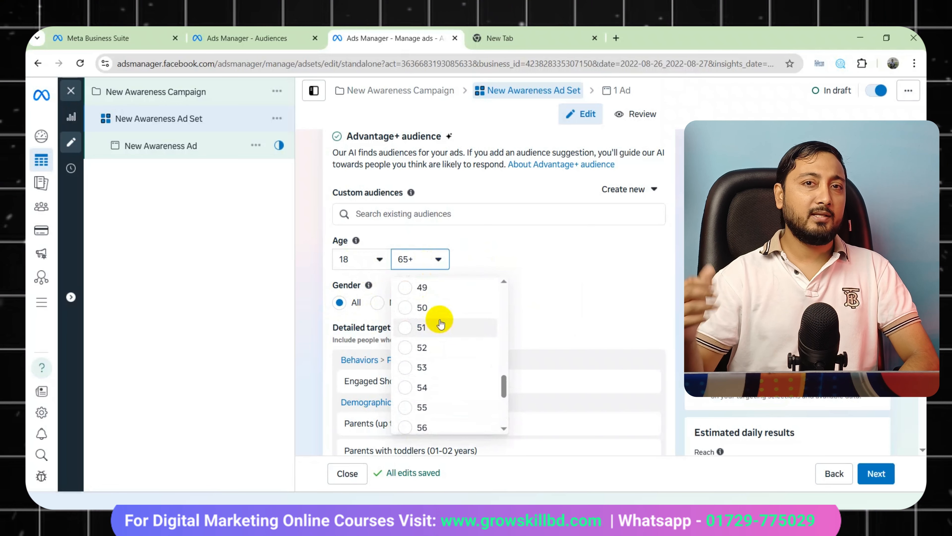
{"action": "left_click", "coordinate": [542, 229]}
{"action": "scroll", "coordinate": [496, 289], "scroll_direction": "up", "scroll_amount": 3}
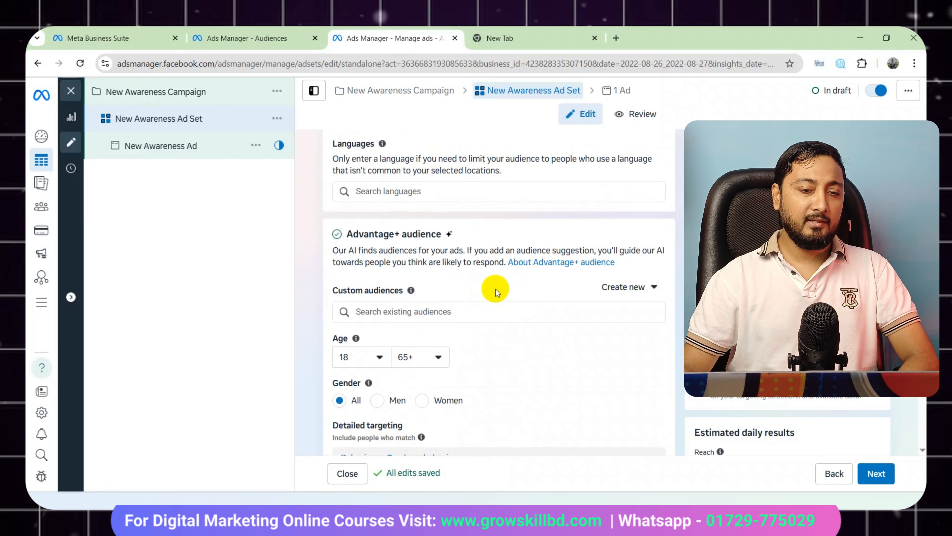
{"action": "scroll", "coordinate": [528, 290], "scroll_direction": "down", "scroll_amount": 3}
{"action": "scroll", "coordinate": [540, 281], "scroll_direction": "up", "scroll_amount": 3}
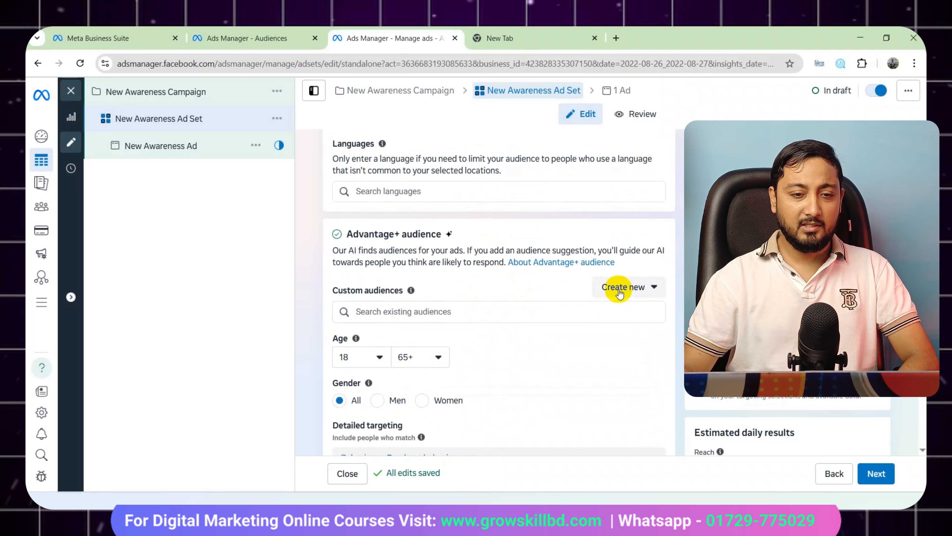
{"action": "scroll", "coordinate": [617, 292], "scroll_direction": "down", "scroll_amount": 3}
{"action": "scroll", "coordinate": [619, 294], "scroll_direction": "up", "scroll_amount": 8}
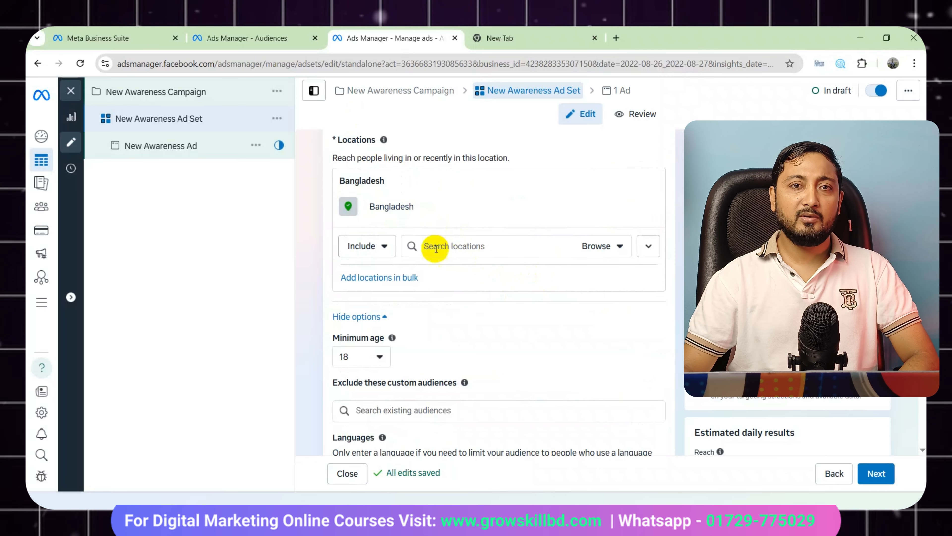
Switch to the Audiences page of Ads Manager and start creating a saved audience.
{"action": "left_click", "coordinate": [244, 28]}
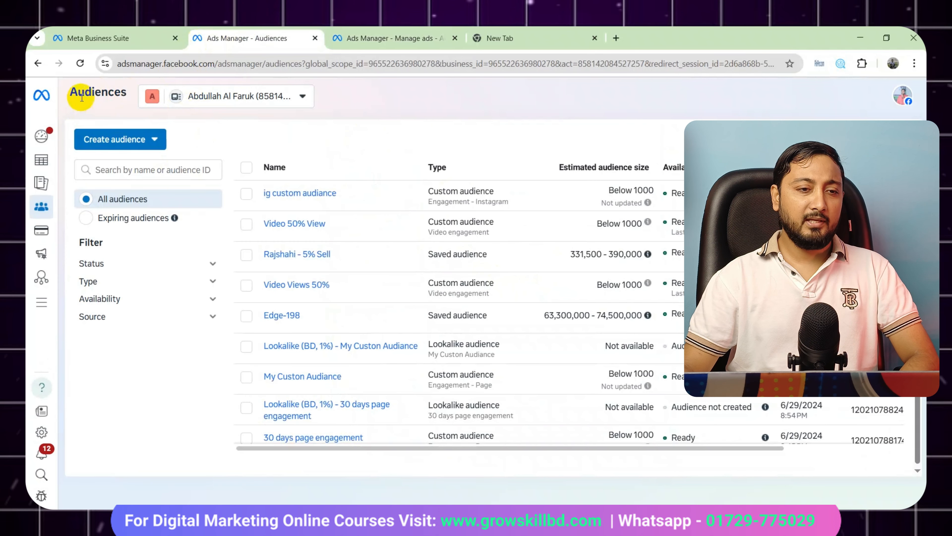
{"action": "left_click_drag", "start_coordinate": [65, 96], "coordinate": [133, 92]}
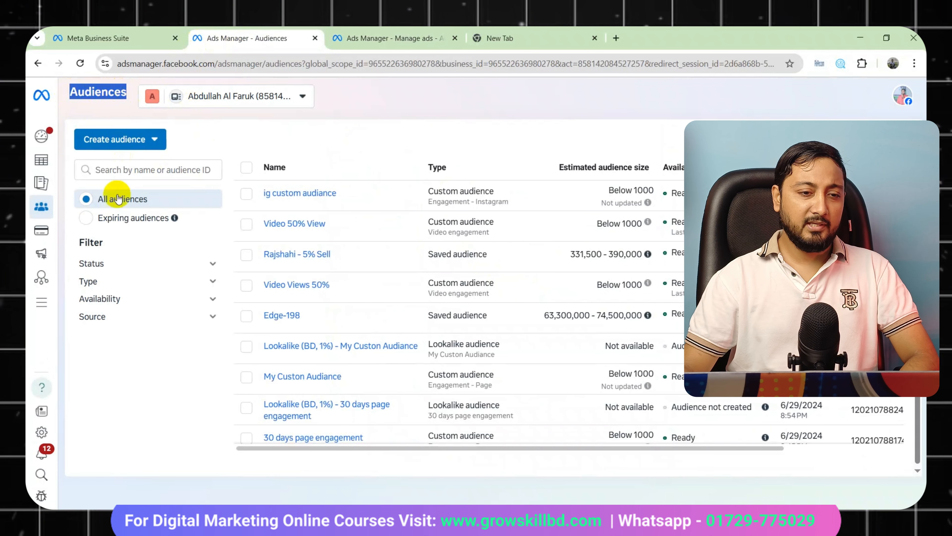
{"action": "left_click", "coordinate": [155, 137]}
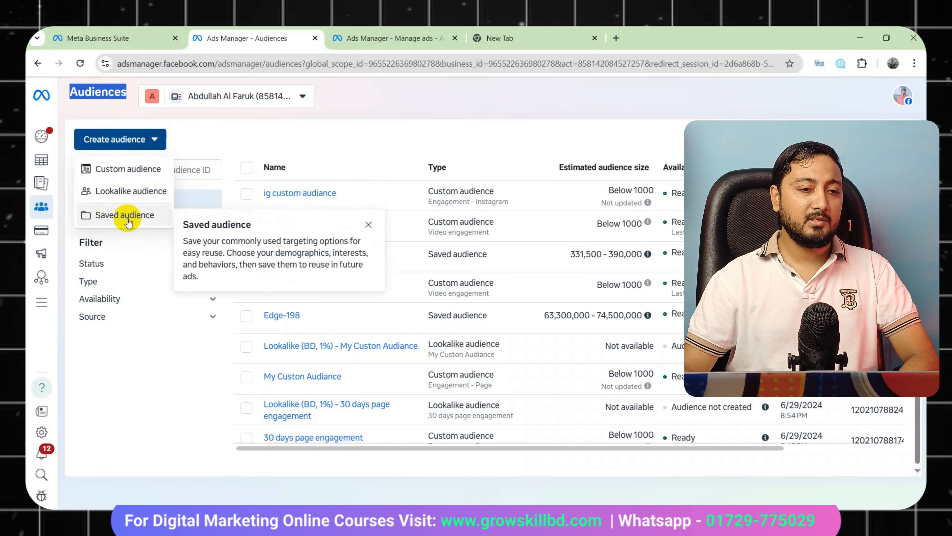
{"action": "left_click", "coordinate": [375, 38]}
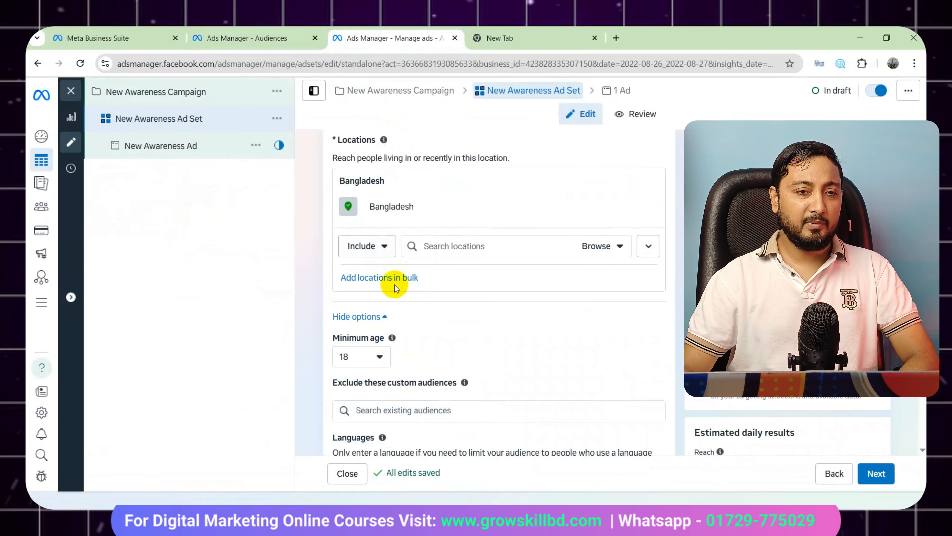
{"action": "left_click", "coordinate": [258, 34]}
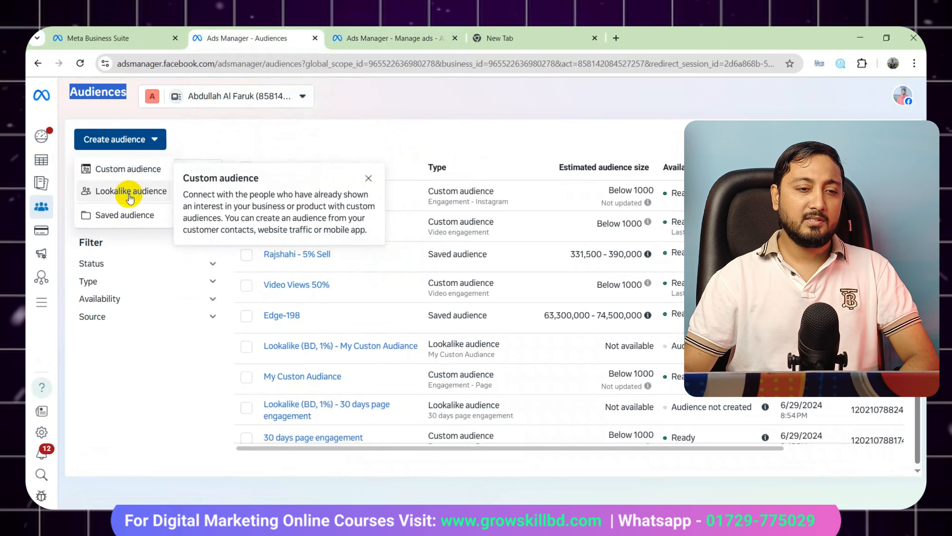
{"action": "left_click", "coordinate": [136, 215]}
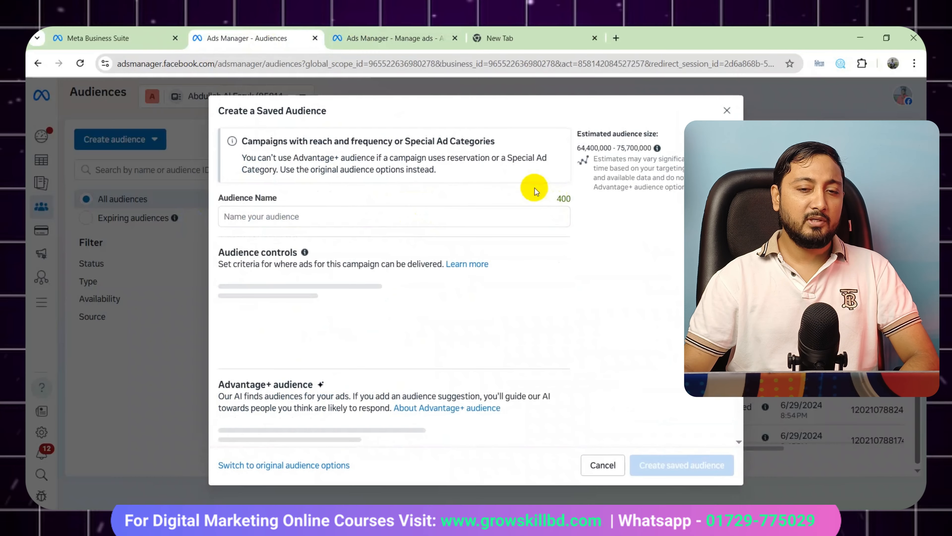
Examine the saved audience form's name, location, minimum age, language, custom audience, gender and detailed targeting fields.
{"action": "scroll", "coordinate": [487, 233], "scroll_direction": "down", "scroll_amount": 3}
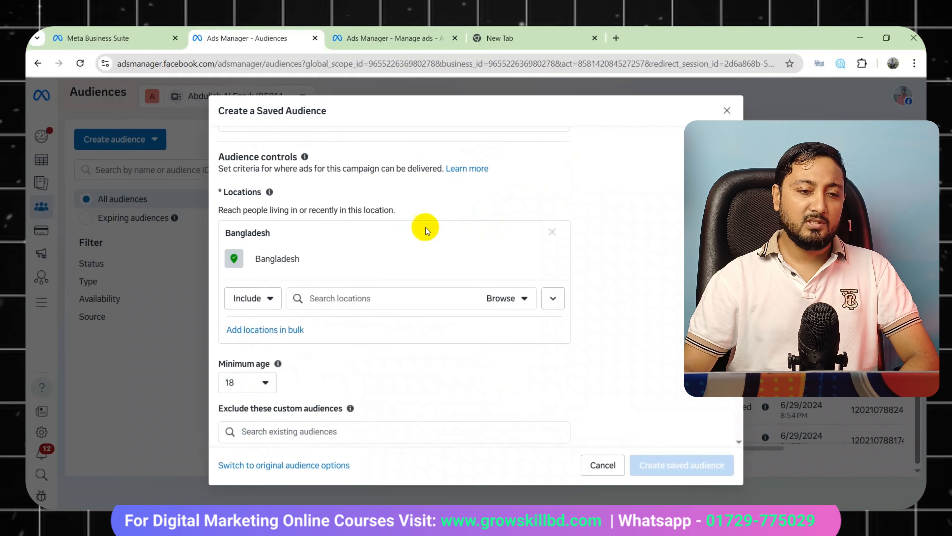
{"action": "scroll", "coordinate": [416, 225], "scroll_direction": "up", "scroll_amount": 3}
{"action": "left_click", "coordinate": [279, 217]}
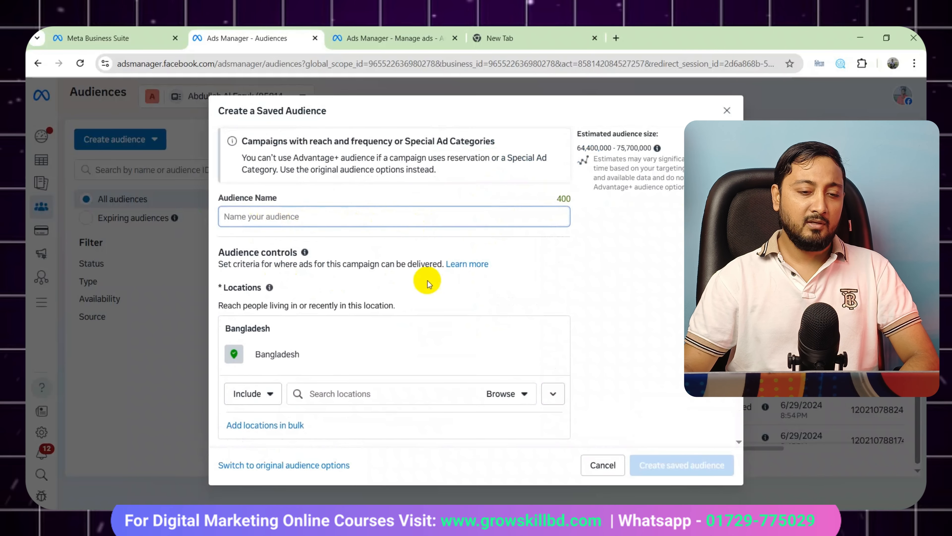
{"action": "scroll", "coordinate": [432, 276], "scroll_direction": "down", "scroll_amount": 6}
{"action": "scroll", "coordinate": [353, 272], "scroll_direction": "down", "scroll_amount": 3}
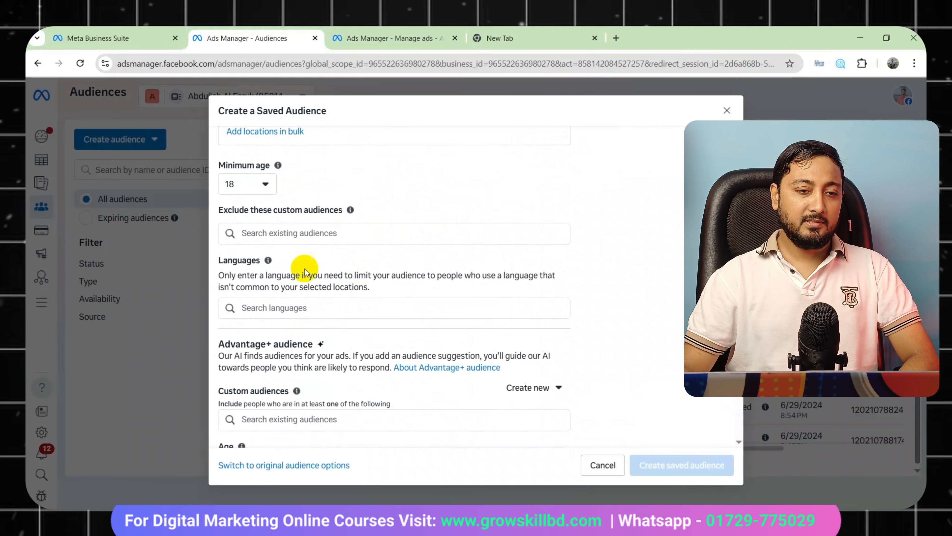
{"action": "scroll", "coordinate": [355, 296], "scroll_direction": "down", "scroll_amount": 3}
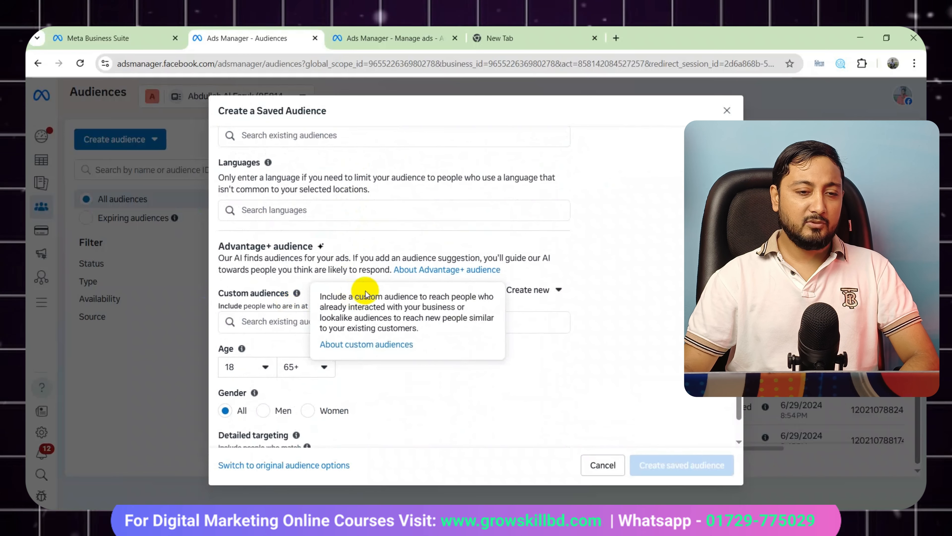
{"action": "scroll", "coordinate": [362, 255], "scroll_direction": "down", "scroll_amount": 2}
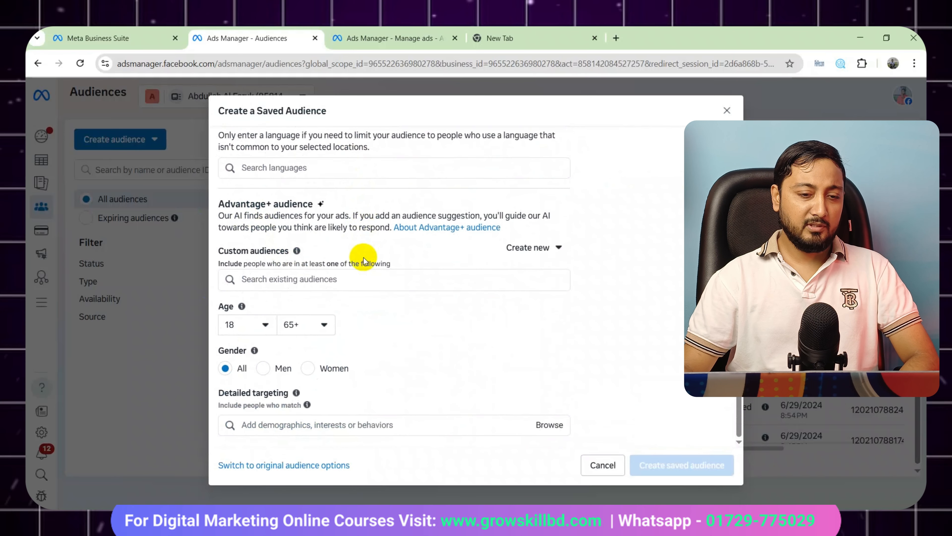